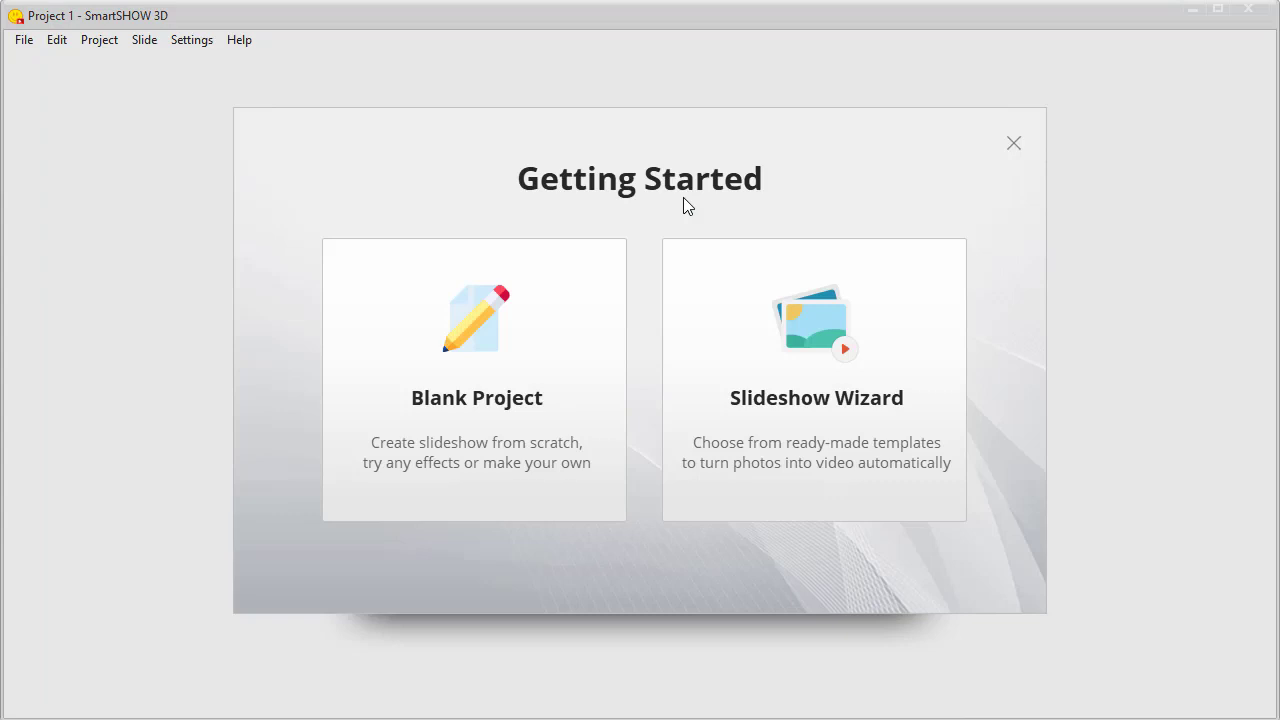
# Start the Slideshow Wizard and add all sixteen photos from the Pictures folder
pyautogui.click(733, 338)
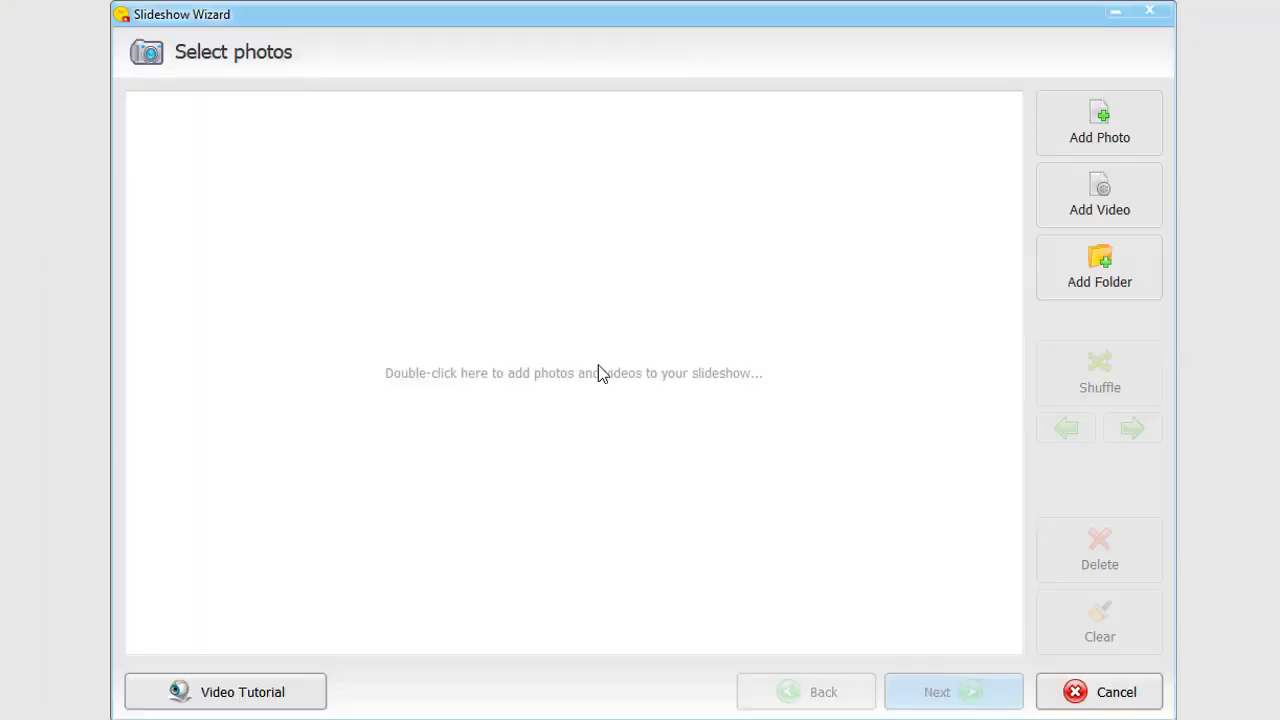
pyautogui.click(1062, 130)
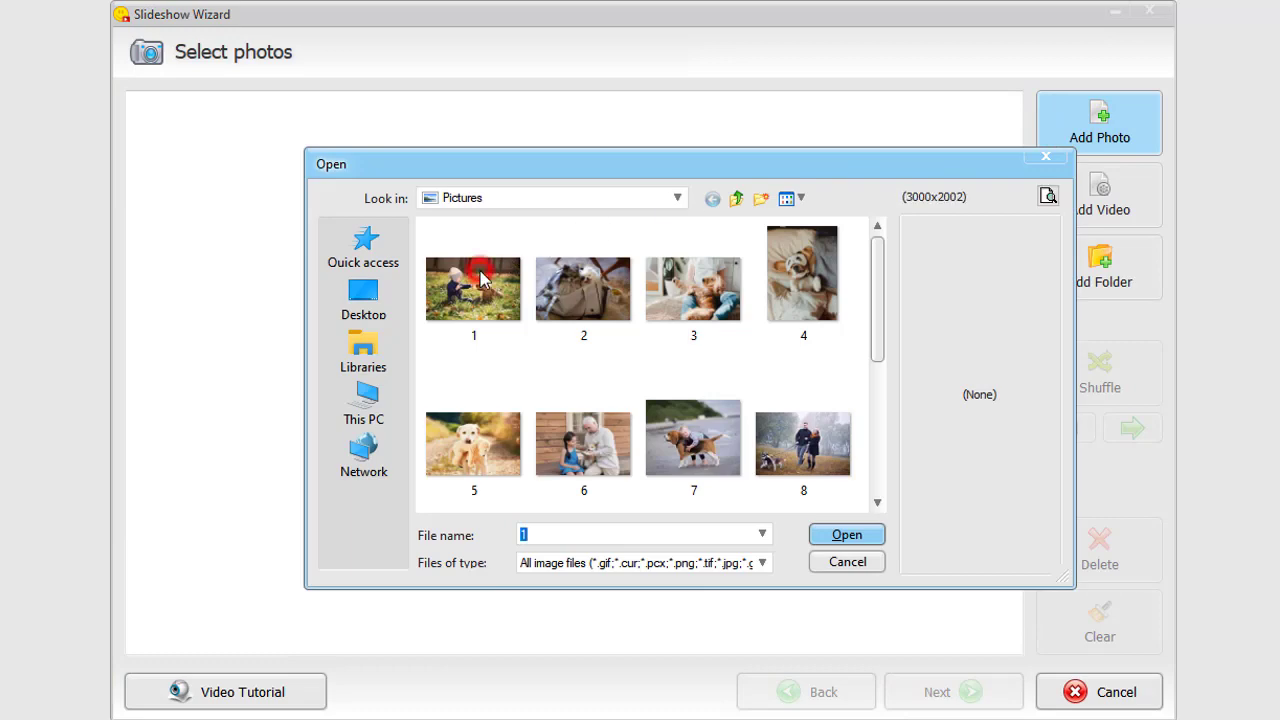
pyautogui.hotkey('ctrl', 'a')
pyautogui.click(820, 534)
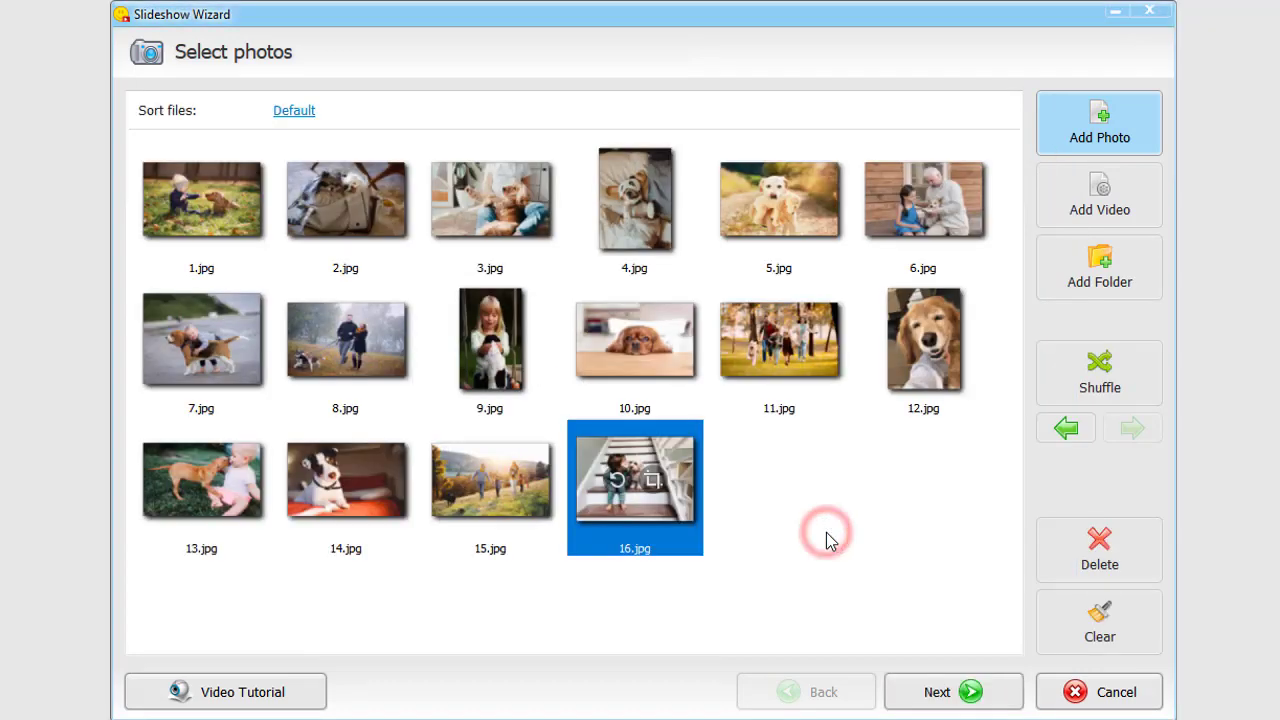
# Add the three video clips to the slideshow
pyautogui.click(1043, 209)
pyautogui.moveTo(850, 345); pyautogui.dragTo(426, 262)
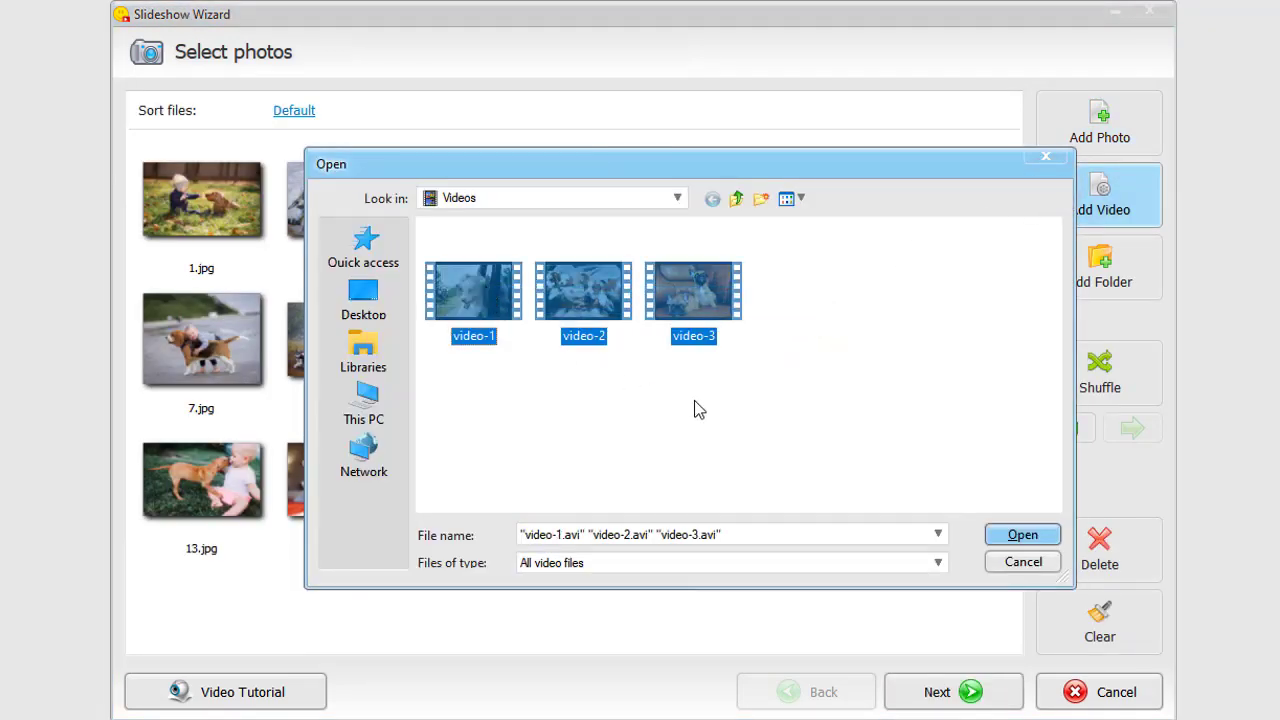
pyautogui.click(1020, 535)
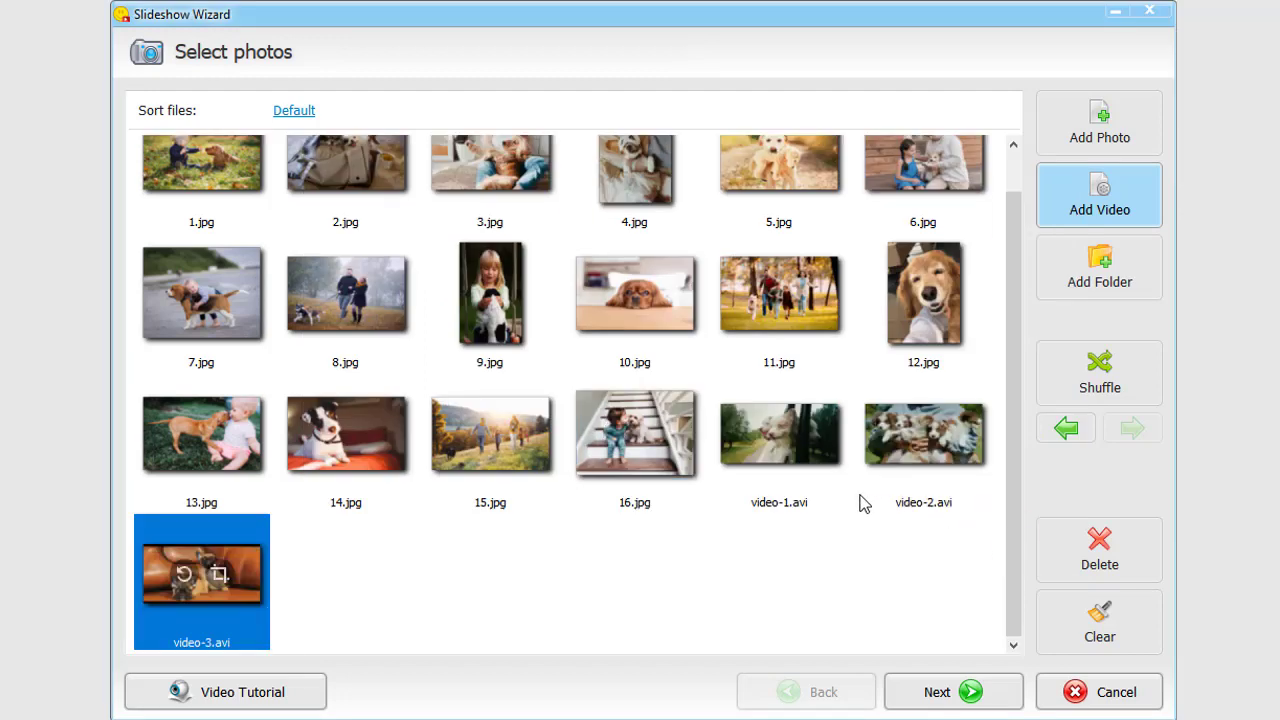
# Move video-1 before 13.jpg and 10.jpg before 8.jpg
pyautogui.click(785, 440)
pyautogui.click(1066, 430)
pyautogui.click(1066, 430)
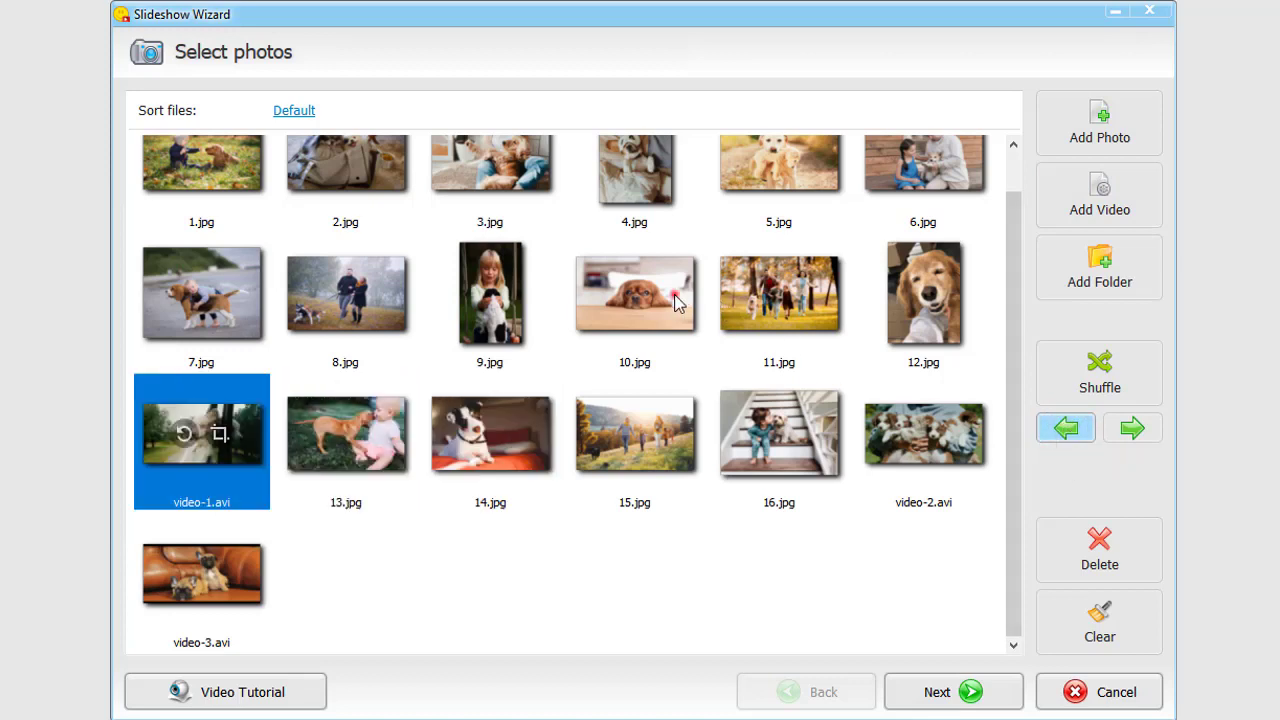
pyautogui.click(676, 302)
pyautogui.click(1068, 430)
pyautogui.click(1068, 430)
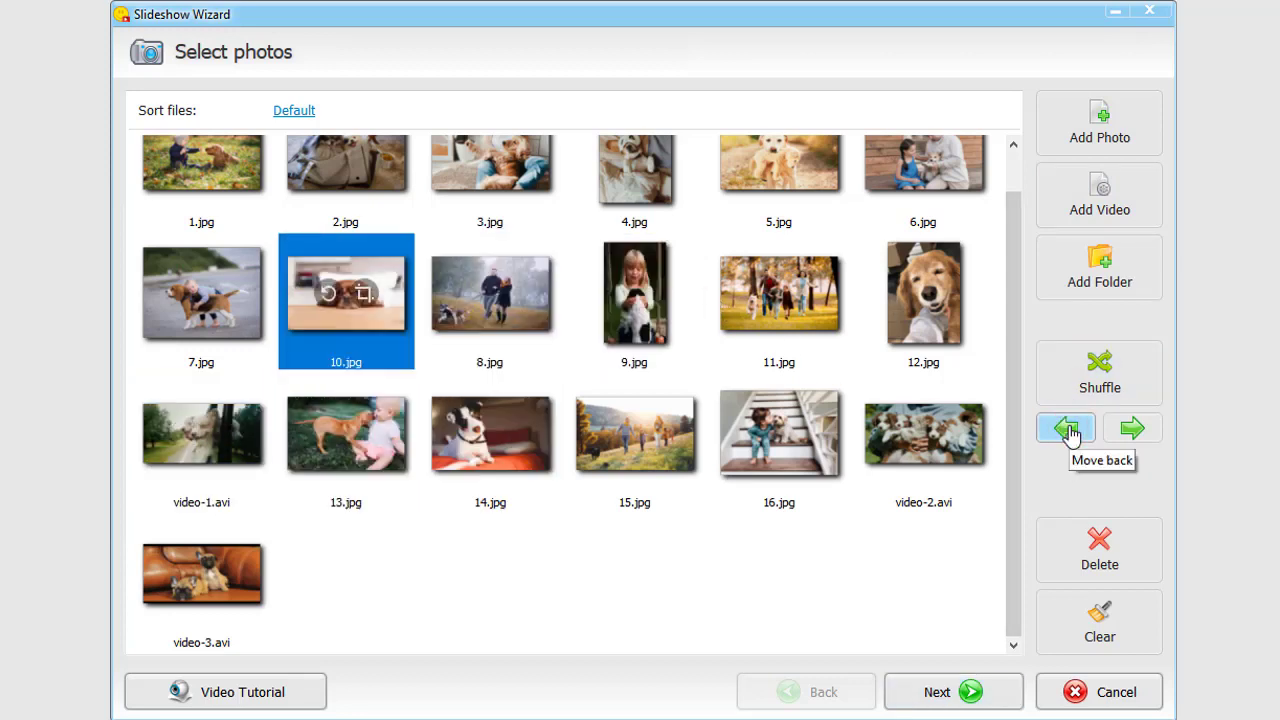
# Delete video-3 from the slideshow and select 7.jpg
pyautogui.click(235, 568)
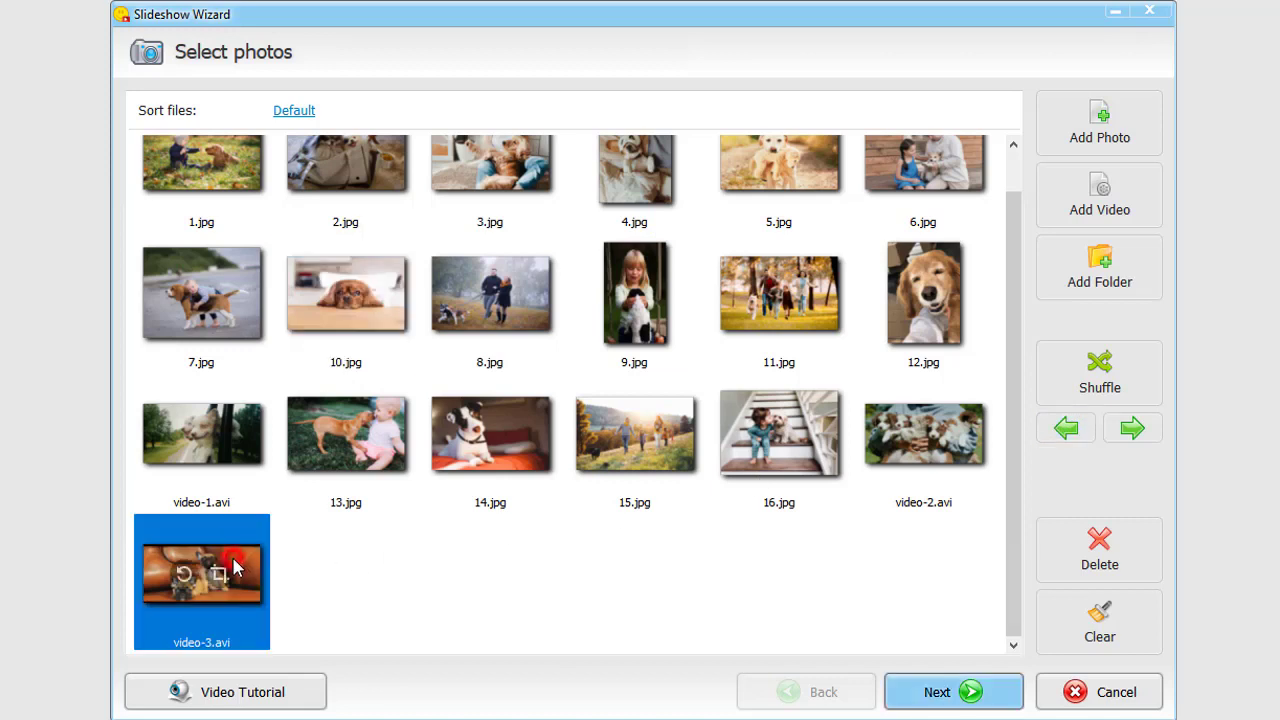
pyautogui.click(1083, 552)
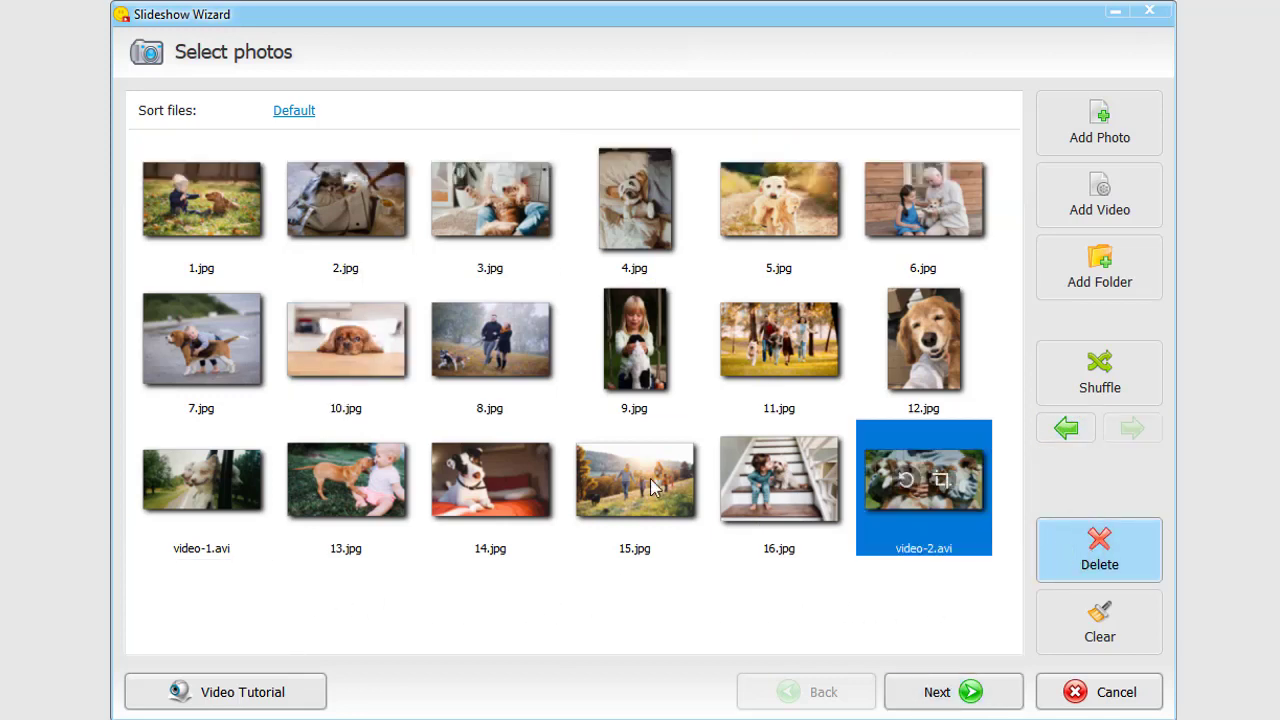
pyautogui.click(183, 358)
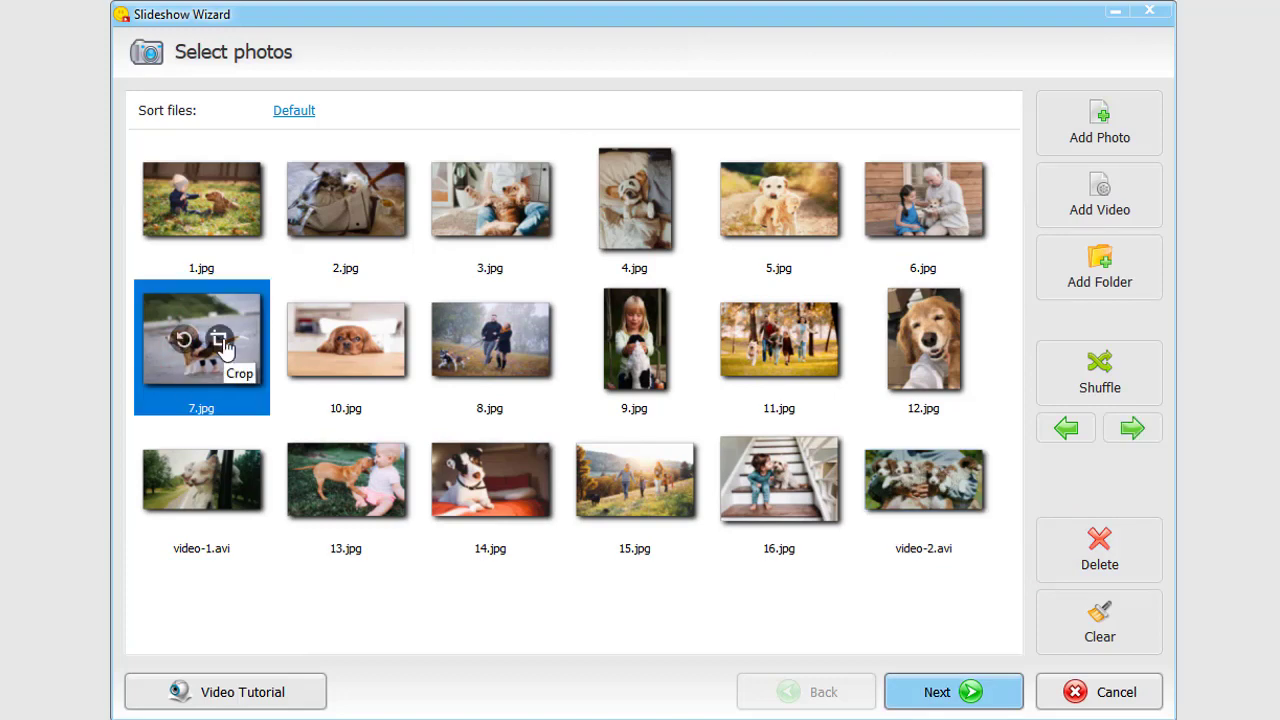
# Crop 7.jpg at its original aspect ratio, framed tightly on the child and beagle
pyautogui.click(220, 341)
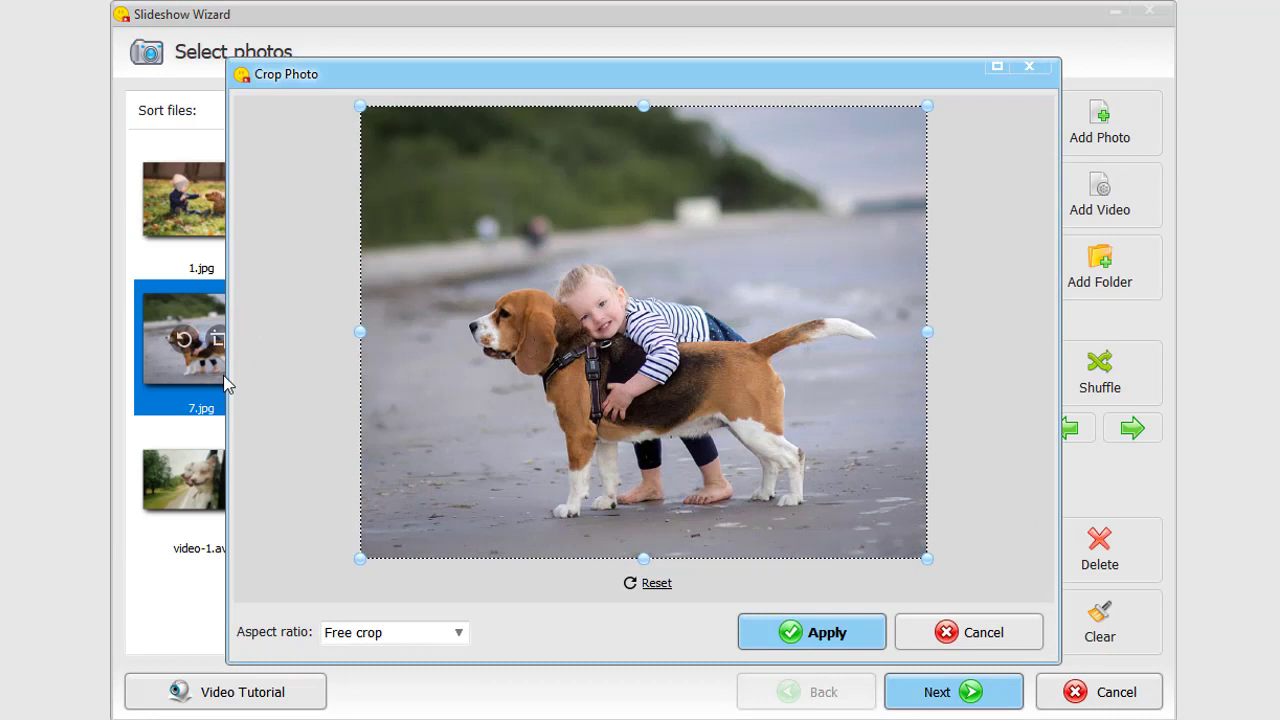
pyautogui.click(457, 633)
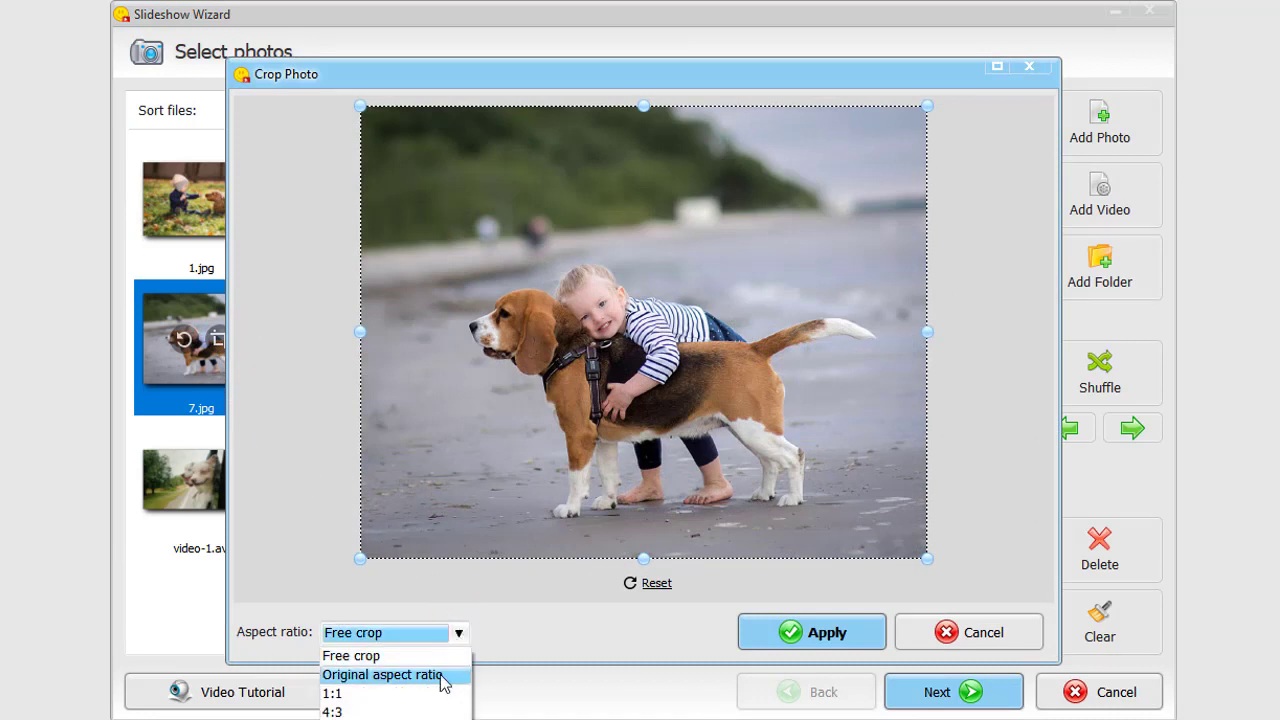
pyautogui.click(441, 678)
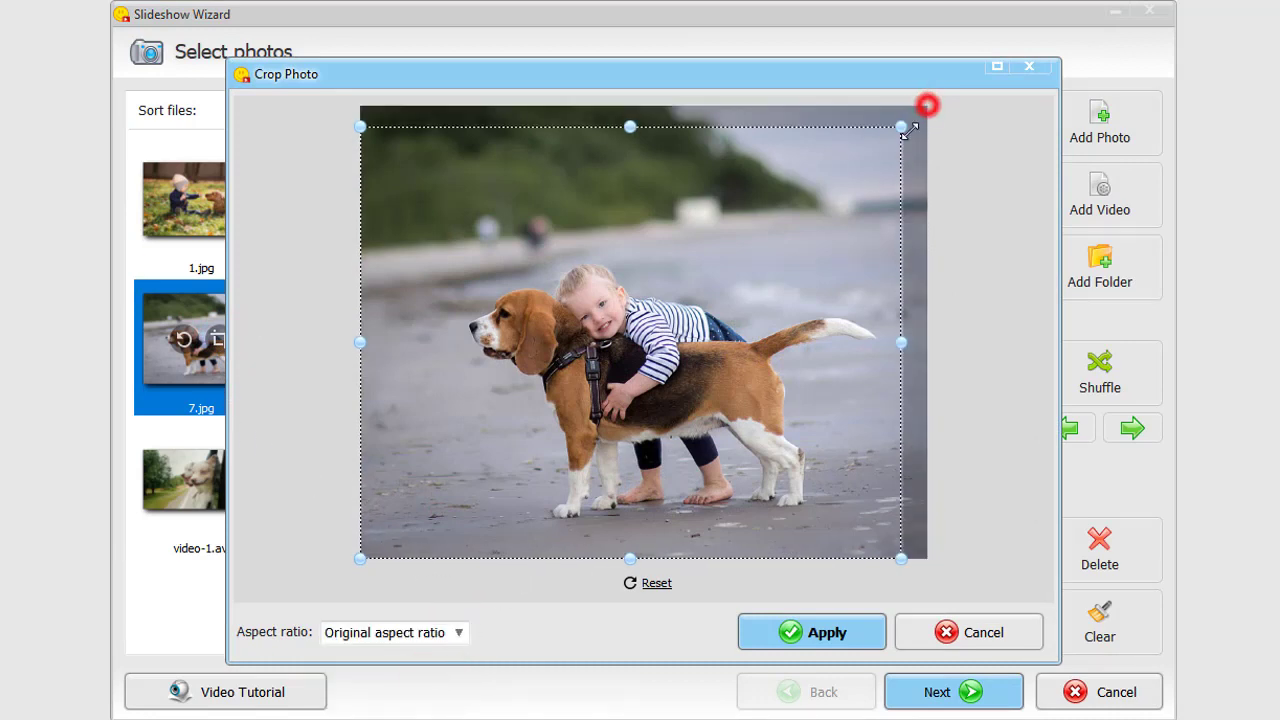
pyautogui.moveTo(927, 105); pyautogui.dragTo(874, 149)
pyautogui.moveTo(784, 256); pyautogui.dragTo(838, 245)
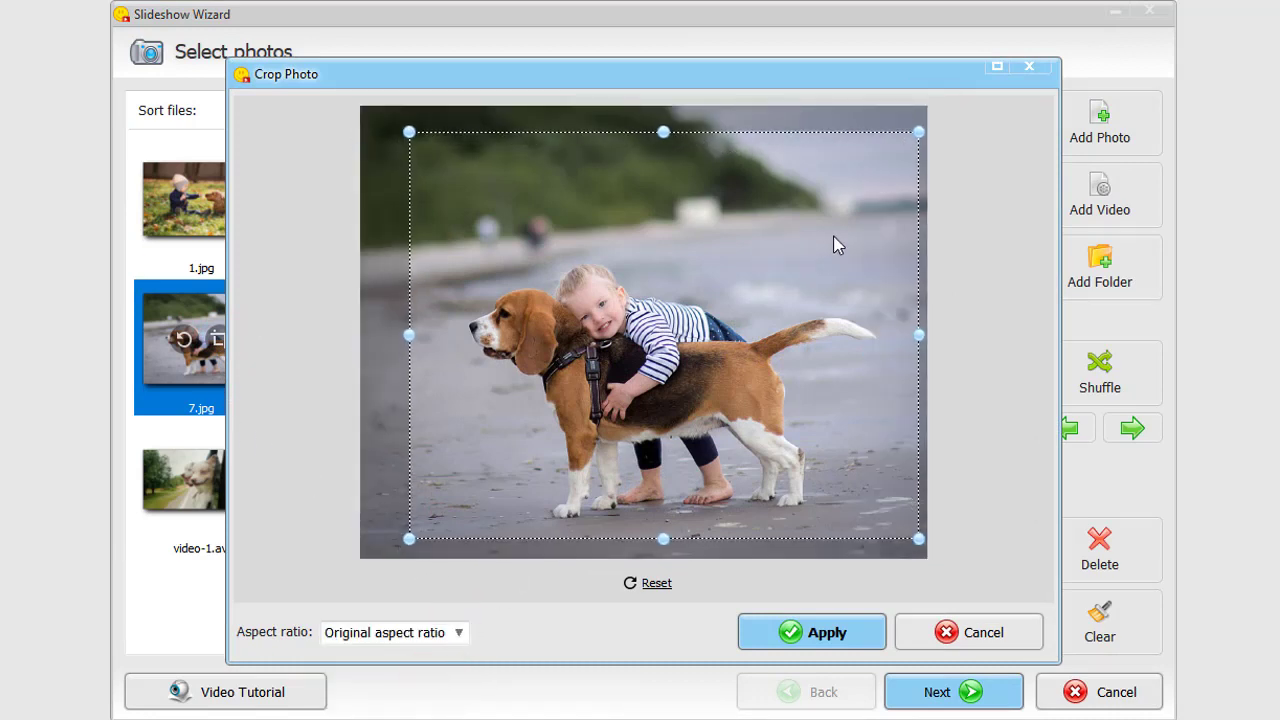
pyautogui.click(827, 634)
# Preview the Highlights template, then choose and preview Creative Transitions
pyautogui.click(968, 690)
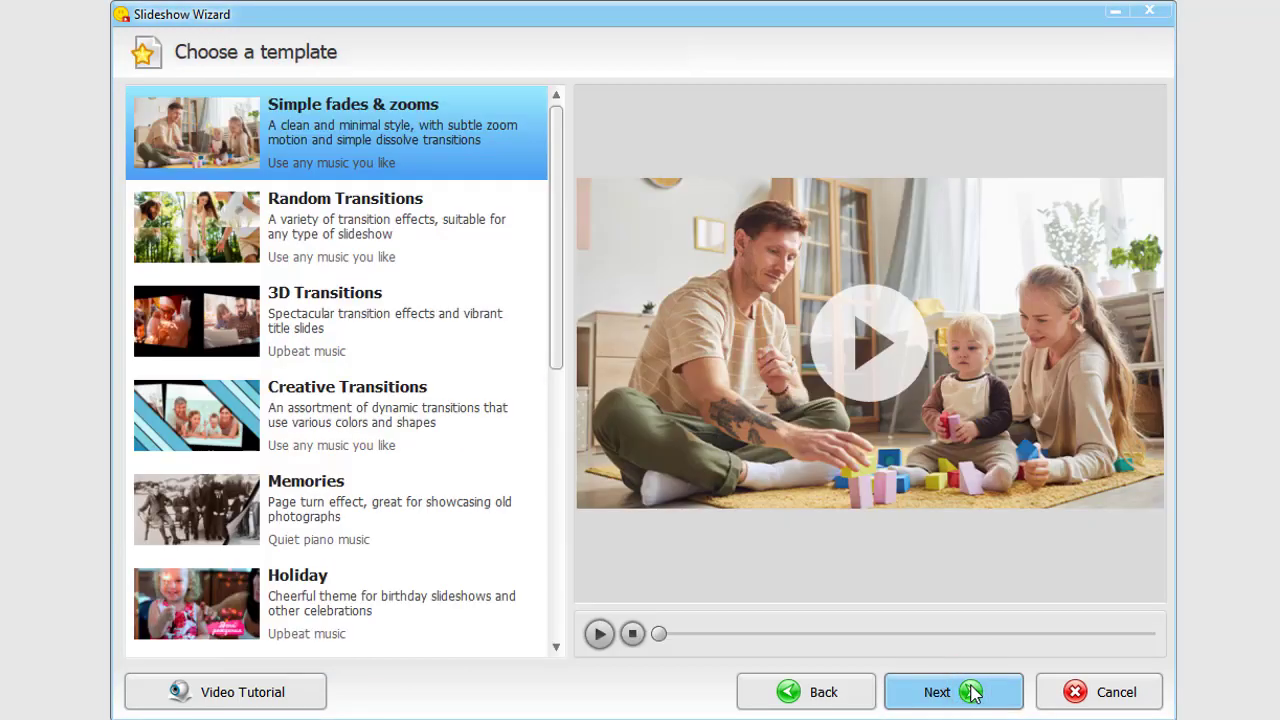
pyautogui.moveTo(559, 315)
pyautogui.mouseDown()
pyautogui.moveTo(548, 570)
pyautogui.moveTo(568, 416)
pyautogui.mouseUp()
pyautogui.click(435, 604)
pyautogui.click(431, 234)
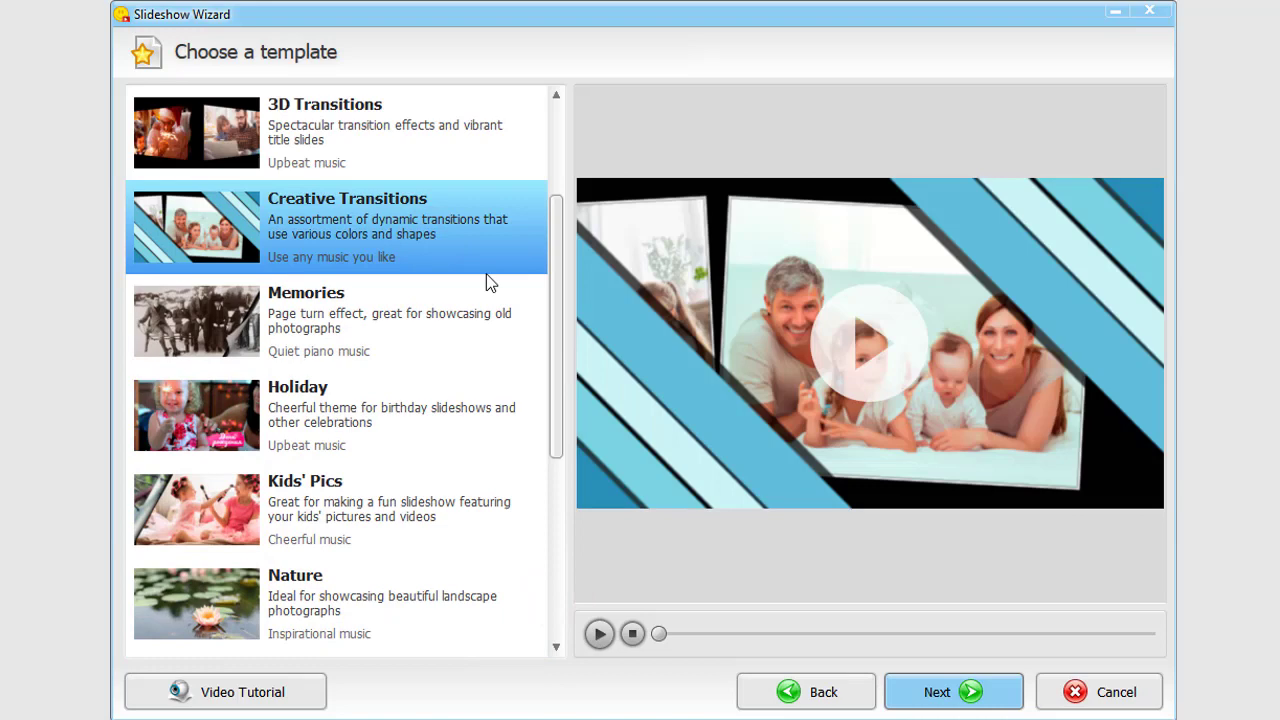
pyautogui.click(850, 332)
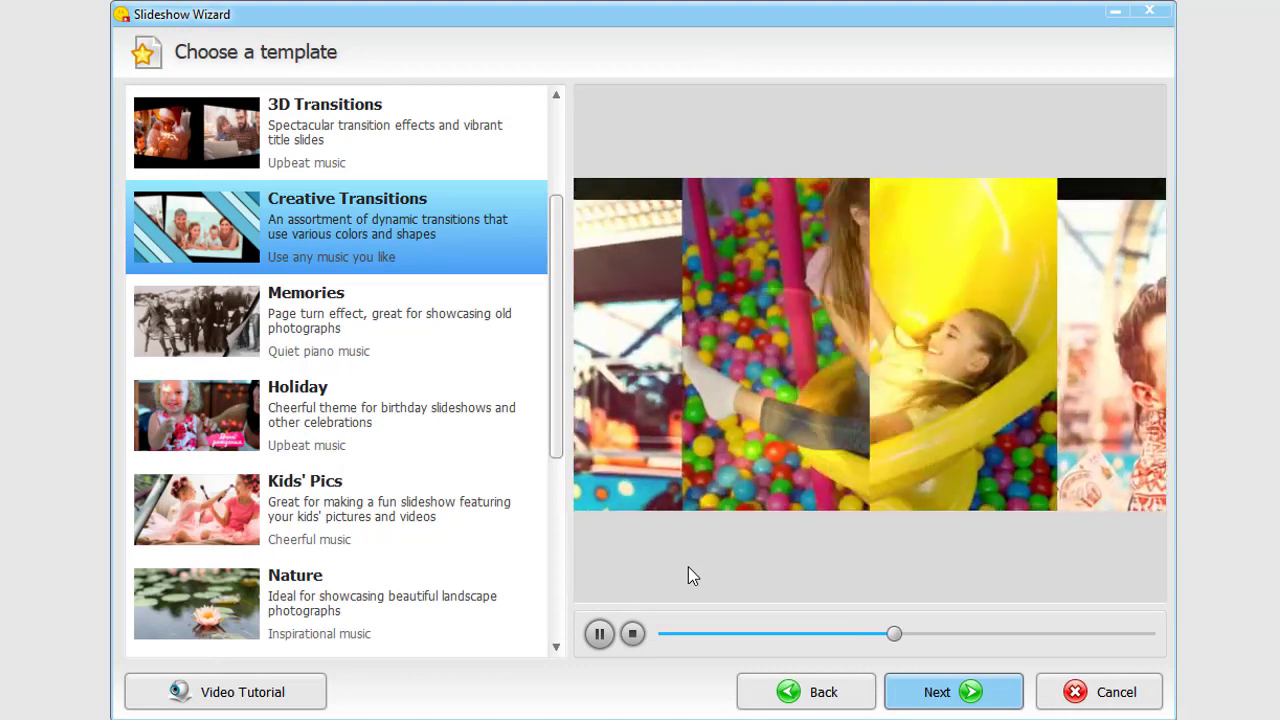
pyautogui.click(636, 635)
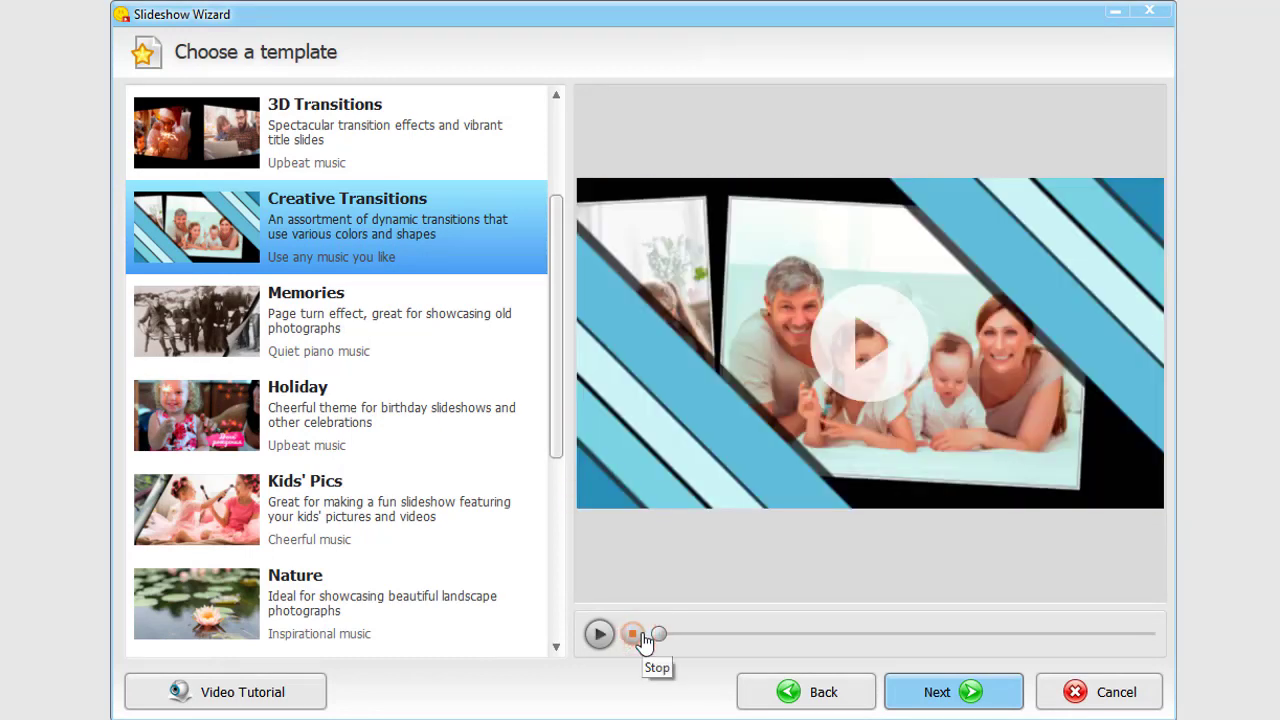
pyautogui.click(973, 695)
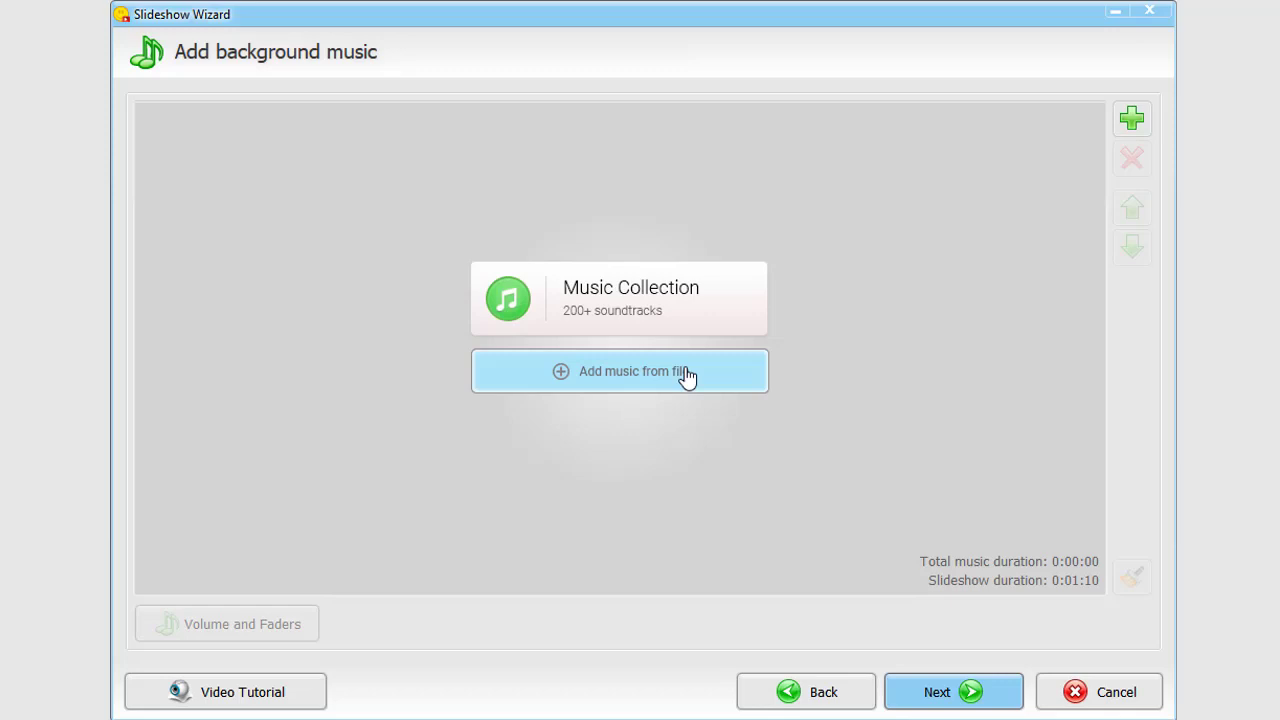
# Add 'Into the Light' from the Family and Kids collection as background music
pyautogui.click(680, 314)
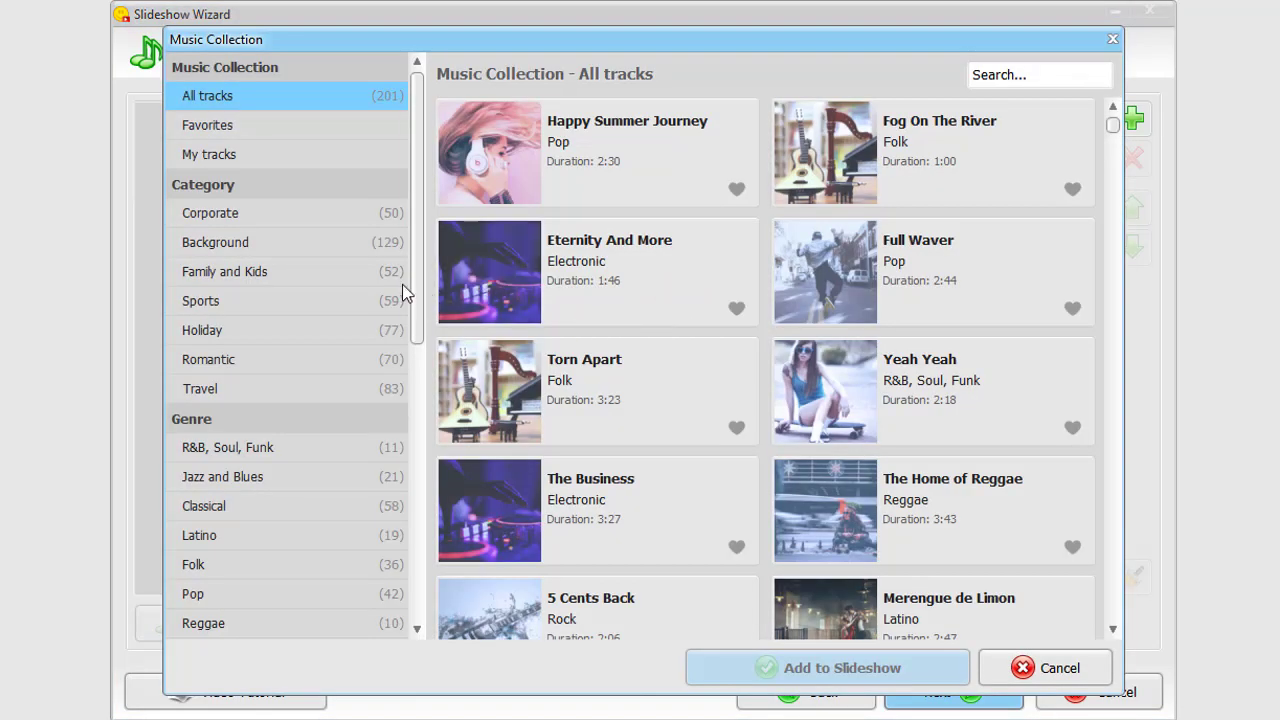
pyautogui.click(338, 271)
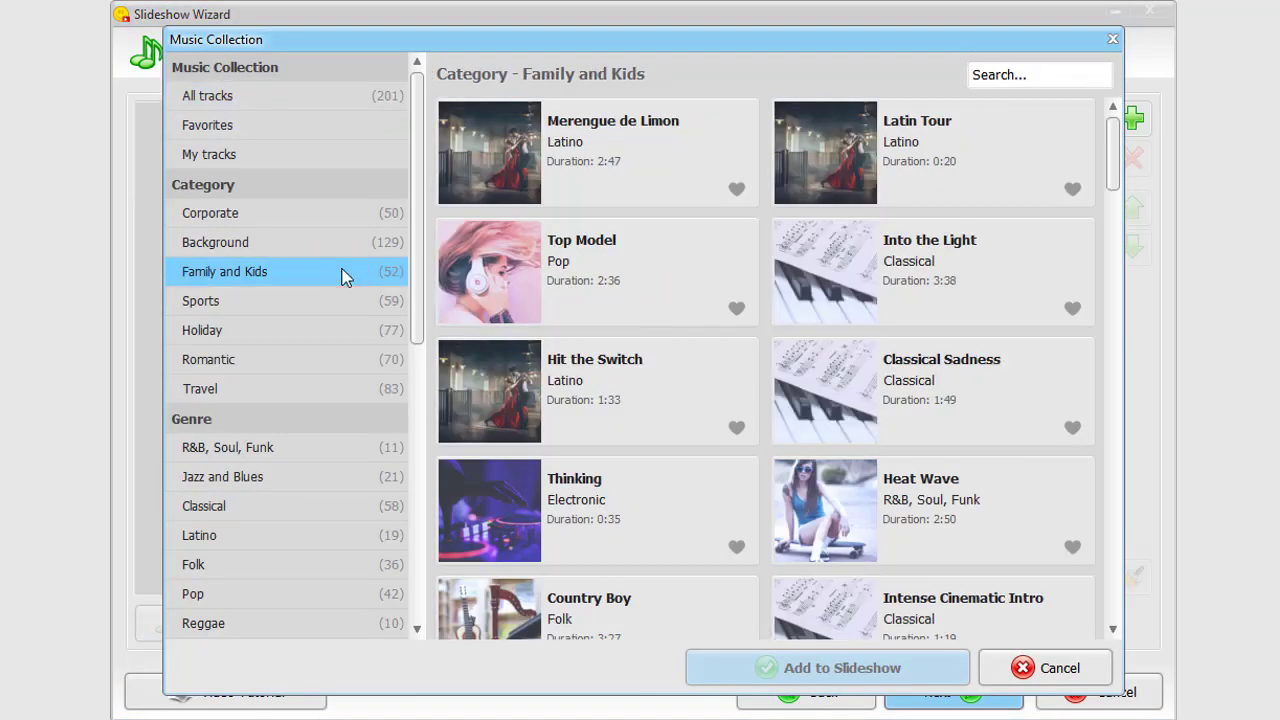
pyautogui.click(915, 272)
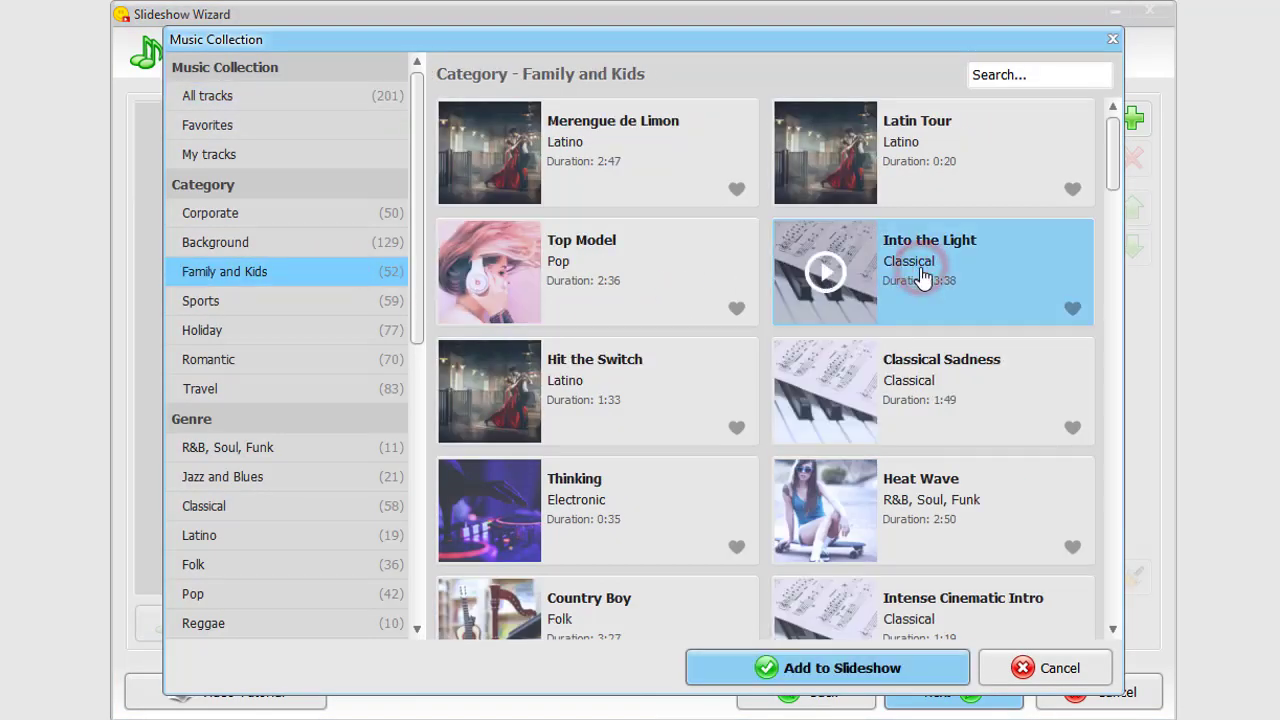
pyautogui.click(809, 667)
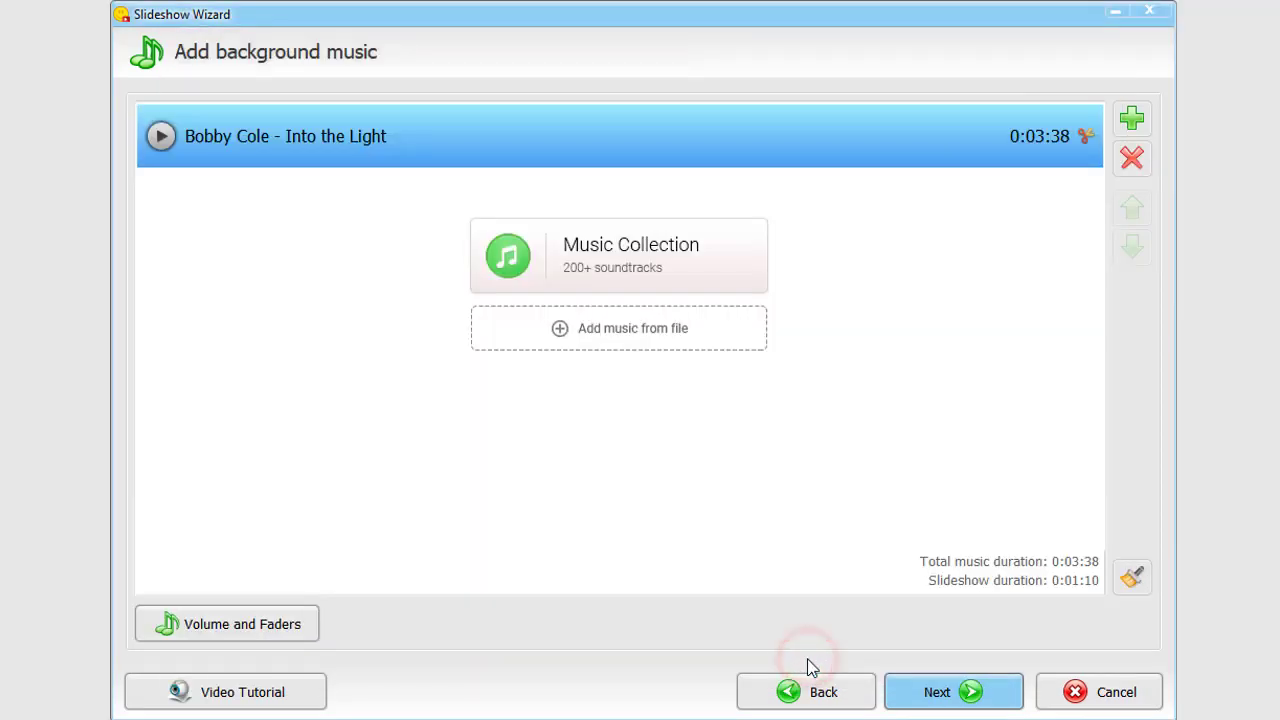
# Set music volume 91%, comments 77%, music fades 2.5 s, comment fades 1.5 s
pyautogui.click(272, 624)
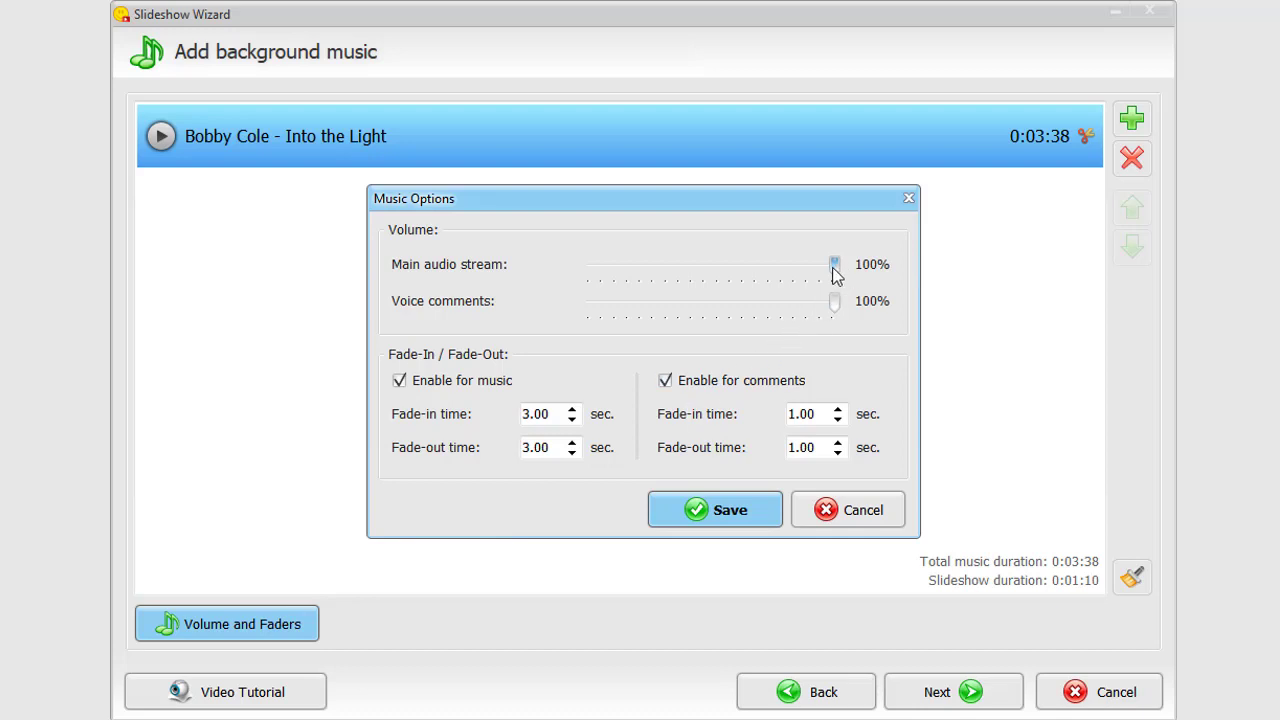
pyautogui.moveTo(834, 265)
pyautogui.mouseDown()
pyautogui.moveTo(811, 265)
pyautogui.moveTo(776, 300)
pyautogui.mouseUp()
pyautogui.click(572, 419)
pyautogui.click(572, 452)
pyautogui.click(838, 409)
pyautogui.click(838, 442)
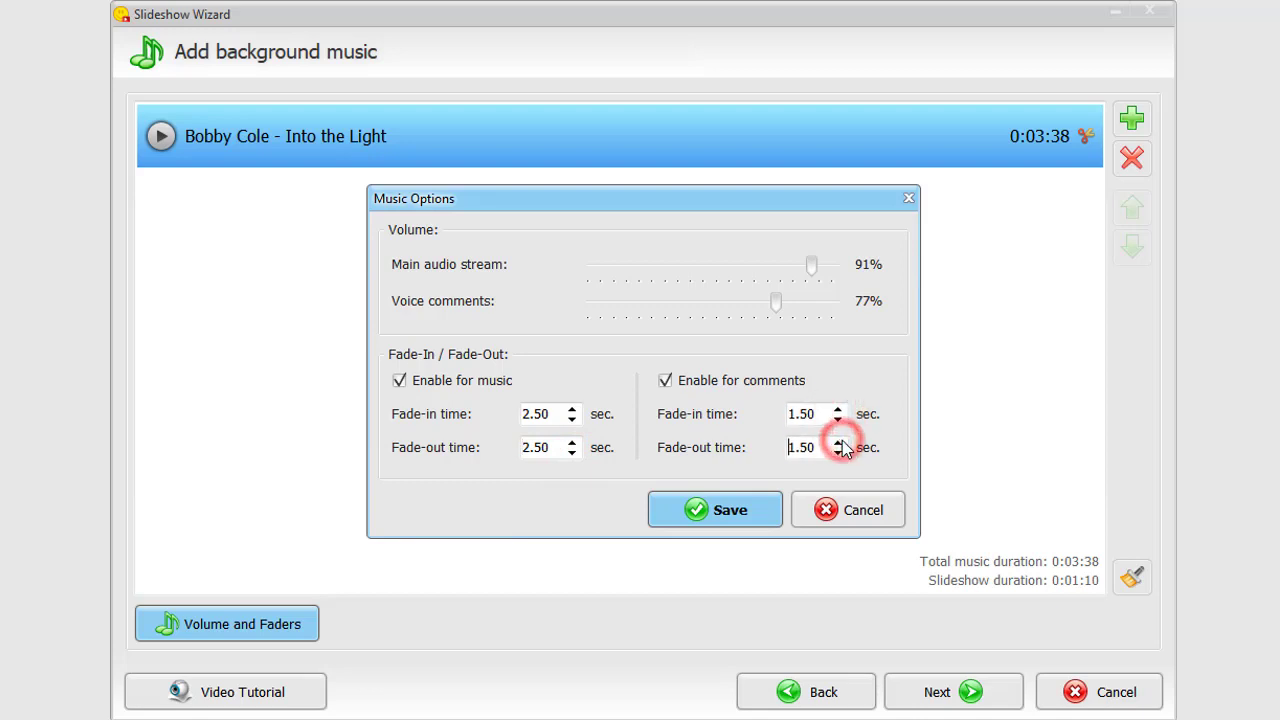
pyautogui.click(716, 512)
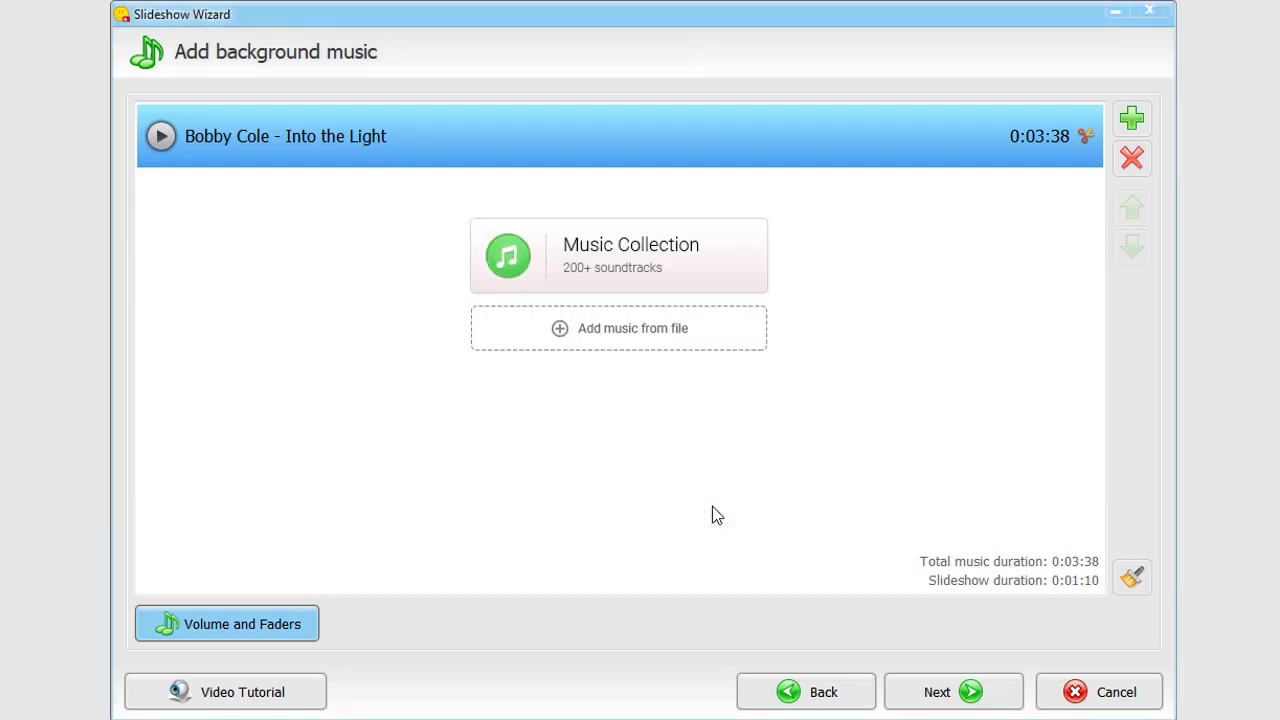
pyautogui.click(976, 689)
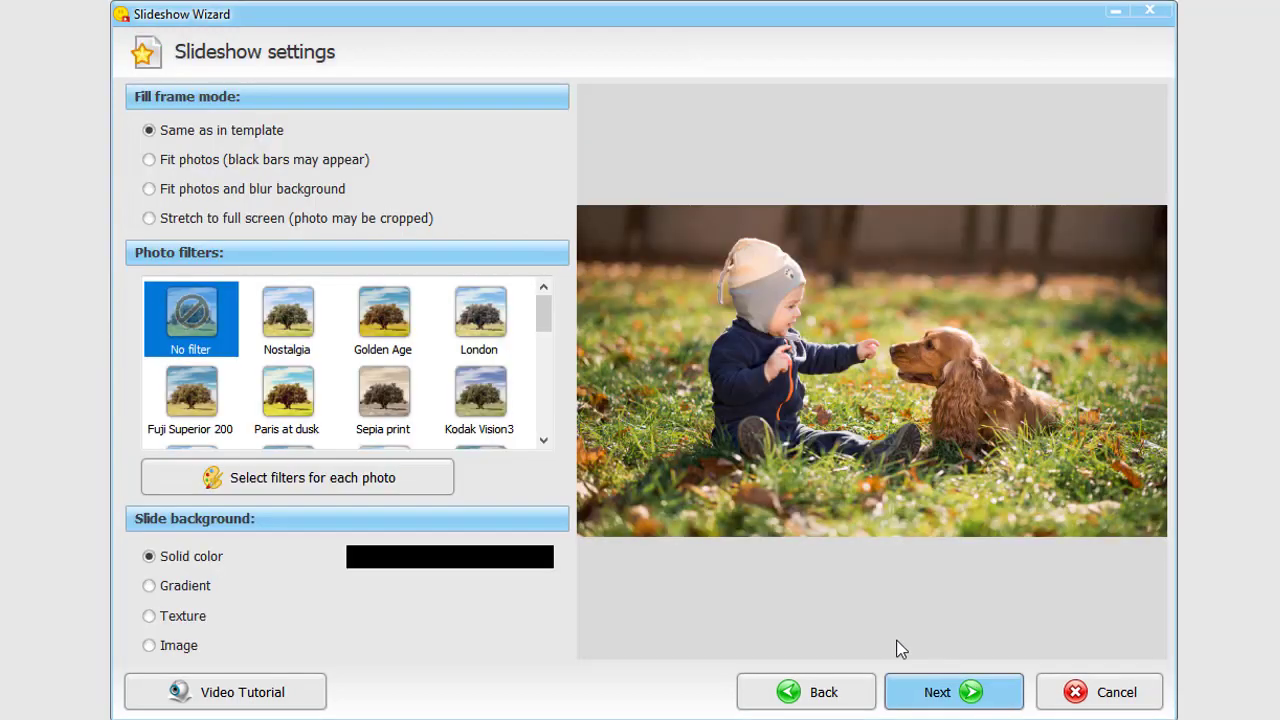
pyautogui.click(383, 398)
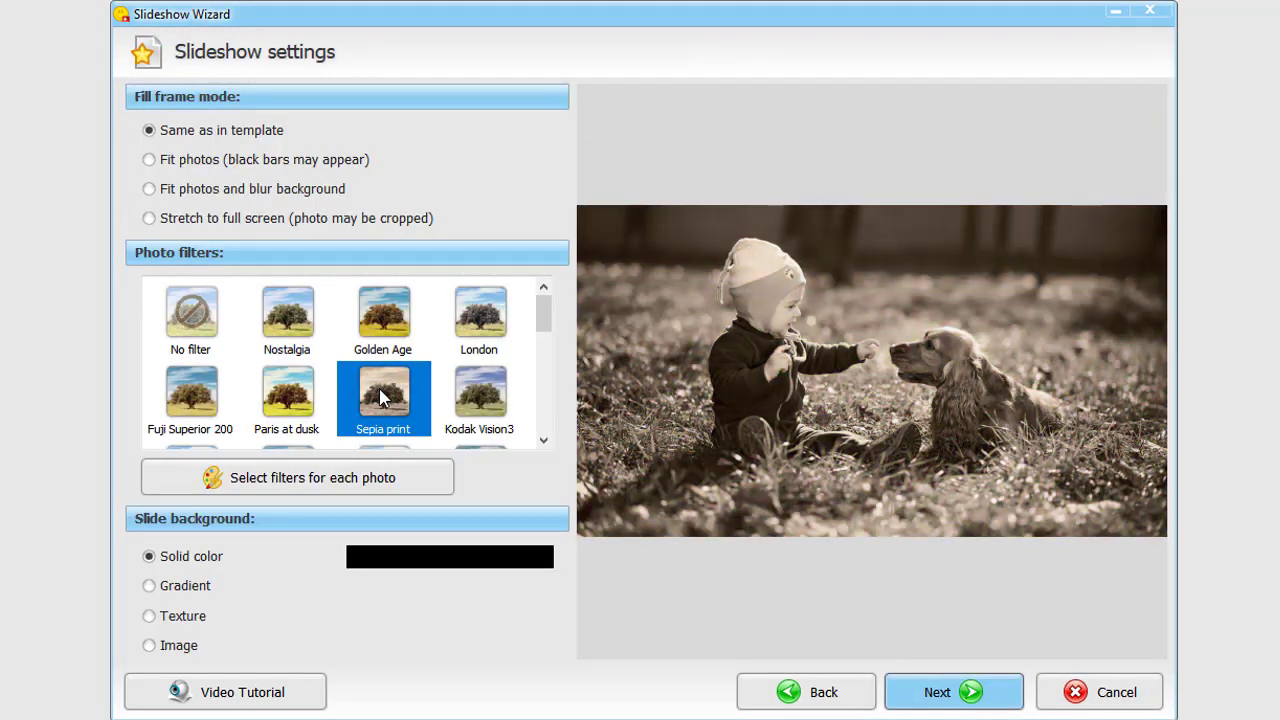
pyautogui.moveTo(550, 310); pyautogui.dragTo(545, 340)
pyautogui.click(485, 336)
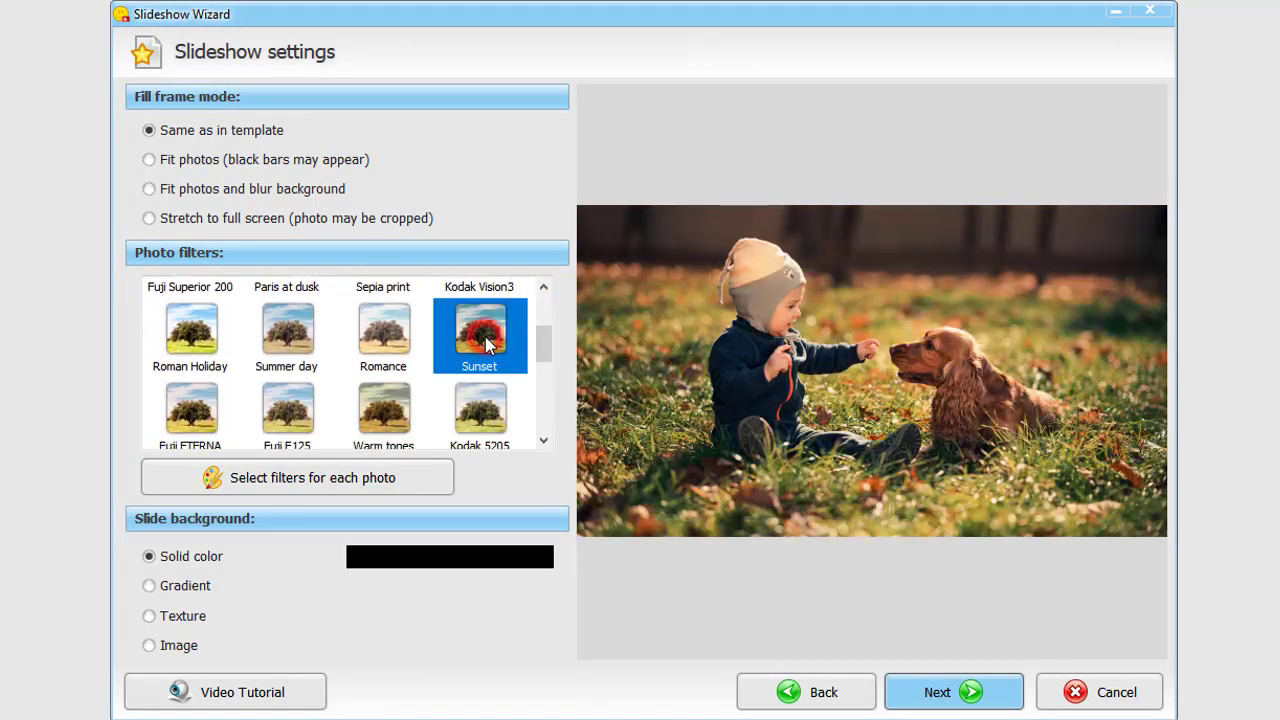
pyautogui.click(188, 408)
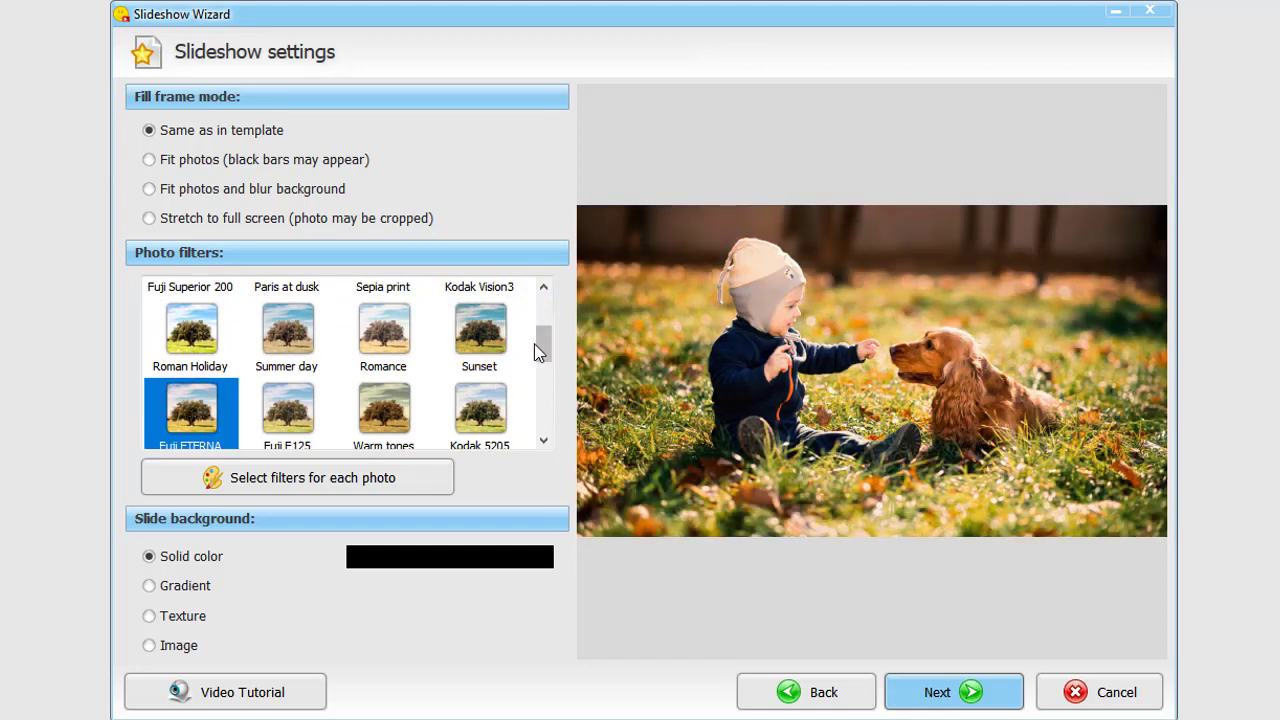
pyautogui.moveTo(540, 343); pyautogui.dragTo(541, 312)
pyautogui.click(195, 320)
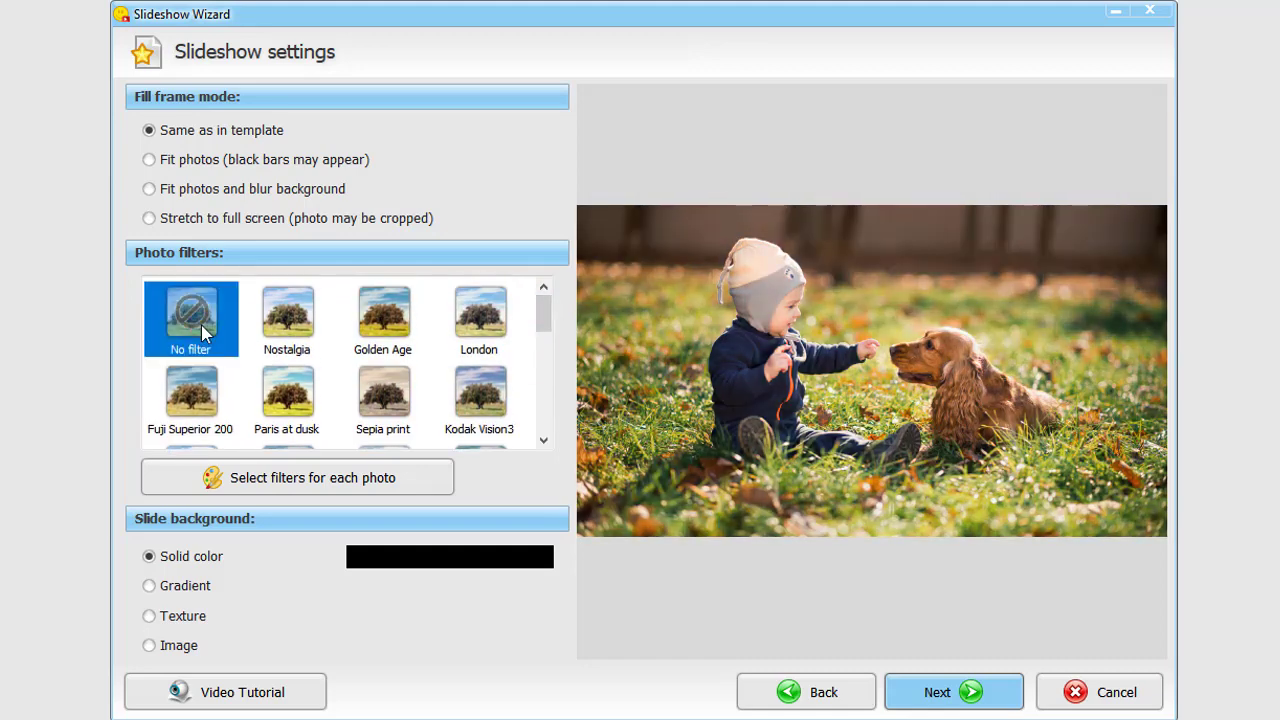
# Give the first photo Kodak Vision3 and the dogs-in-a-bag photo Roman Holiday at 55%
pyautogui.click(304, 476)
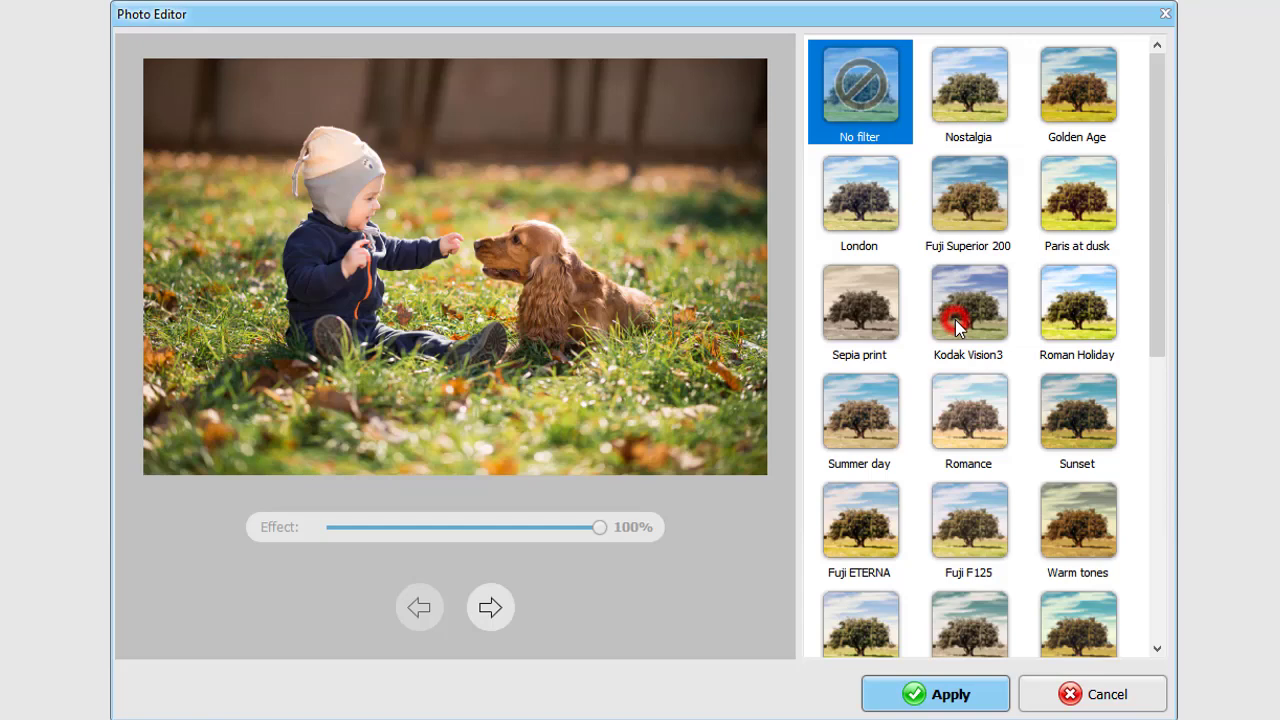
pyautogui.click(955, 319)
pyautogui.click(489, 607)
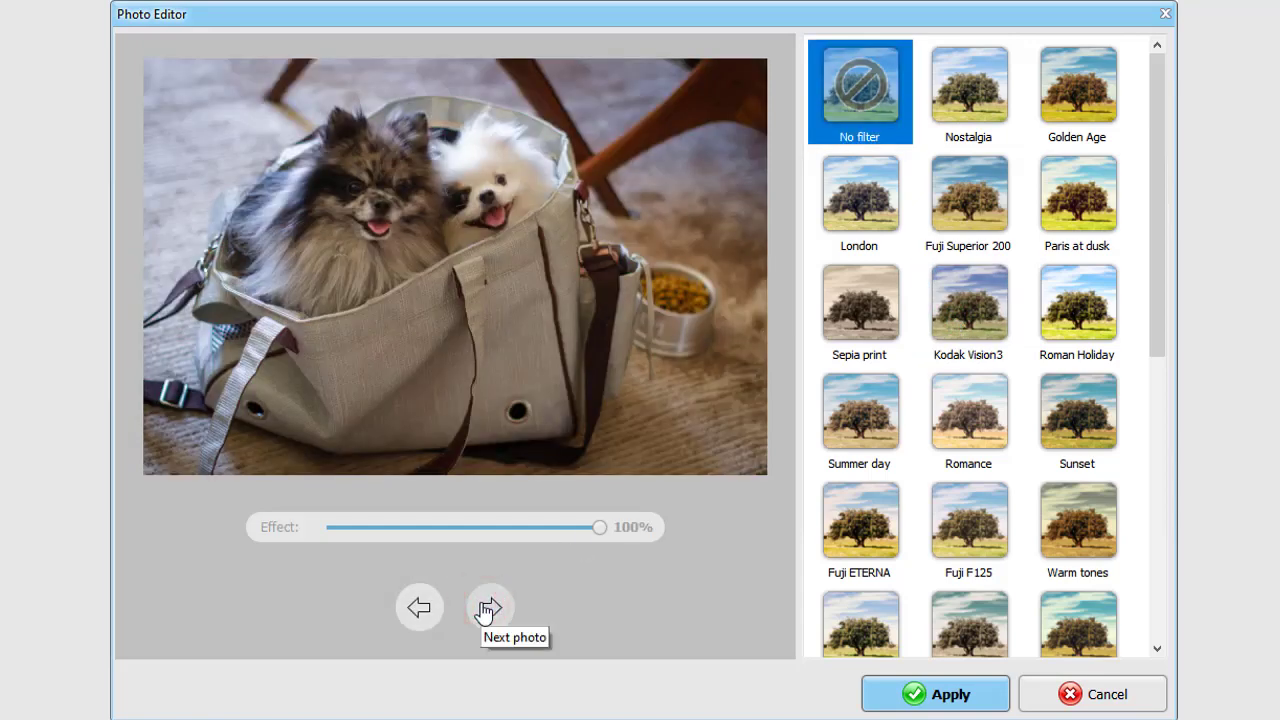
pyautogui.click(955, 414)
pyautogui.click(1064, 316)
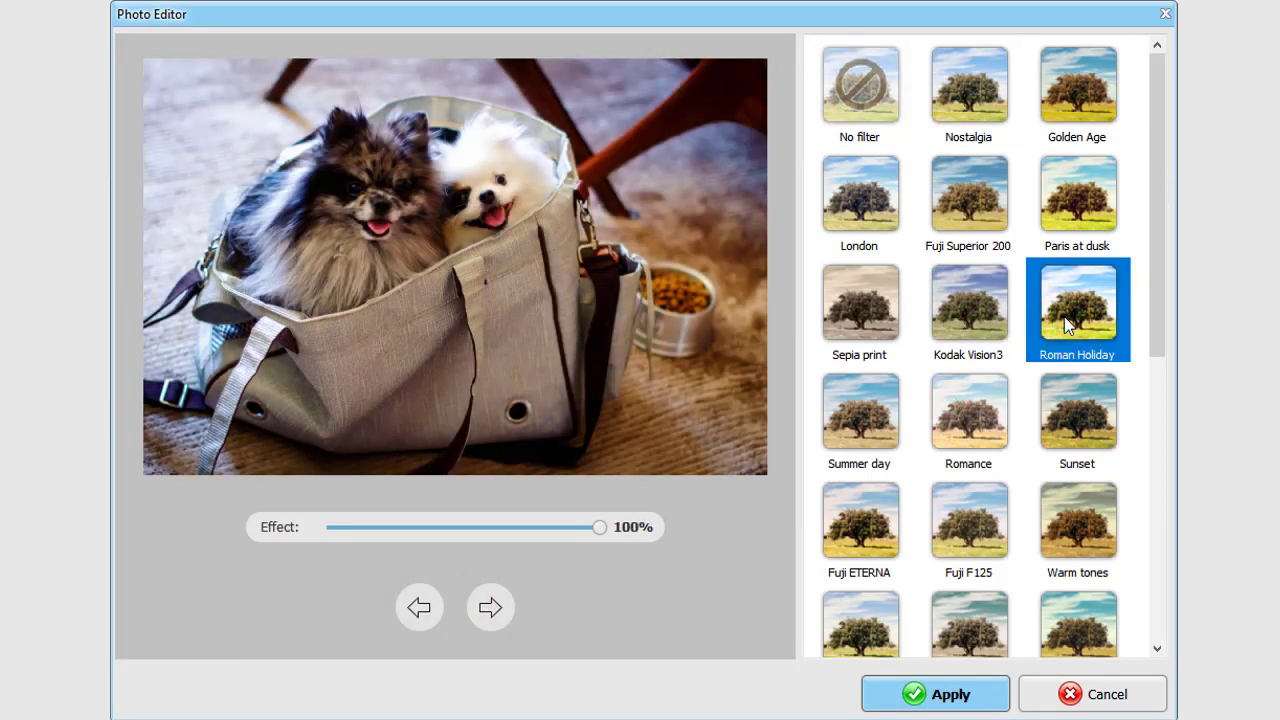
pyautogui.moveTo(598, 534); pyautogui.dragTo(478, 533)
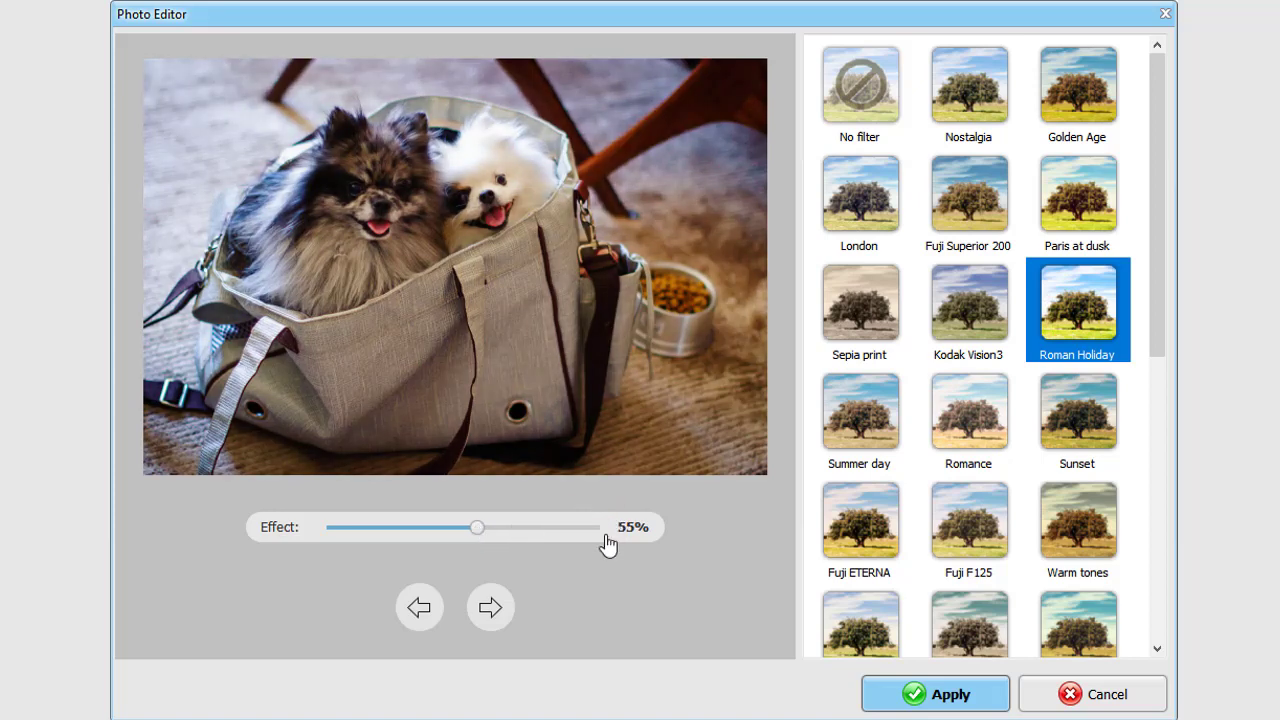
pyautogui.click(905, 694)
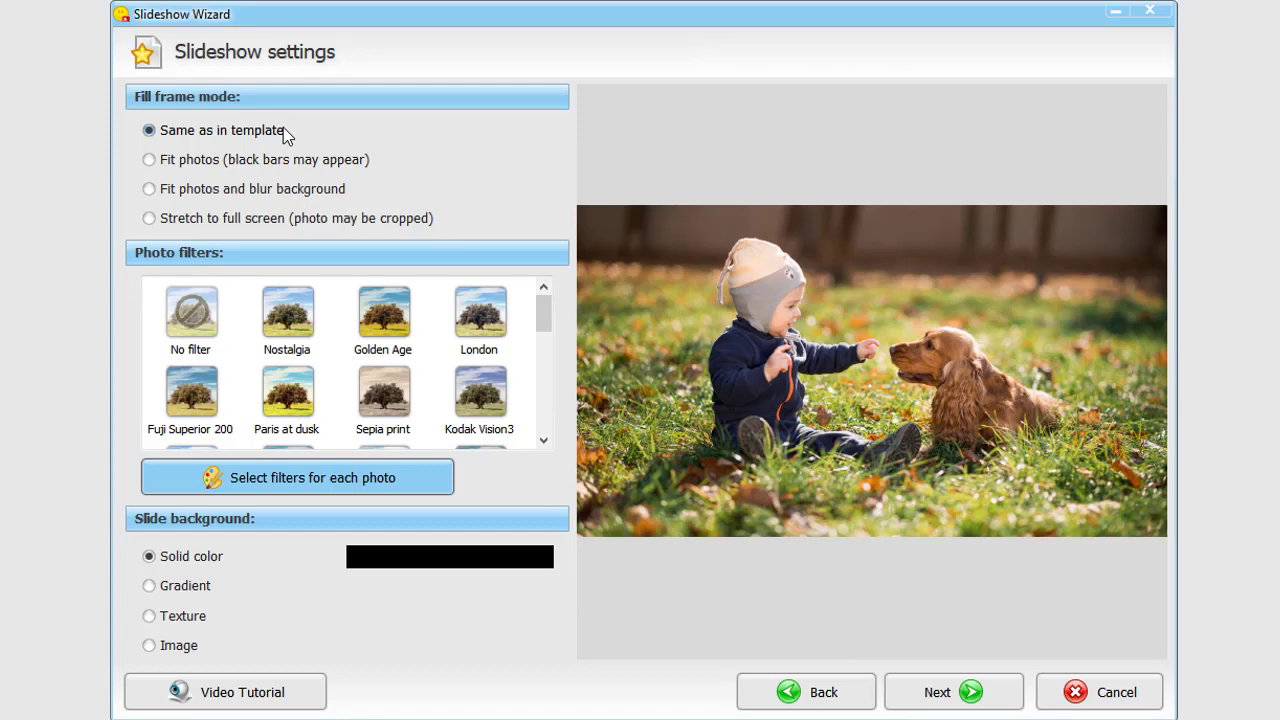
# Try the Fit and Blurred-background fill modes, then choose Stretch to full screen
pyautogui.click(146, 160)
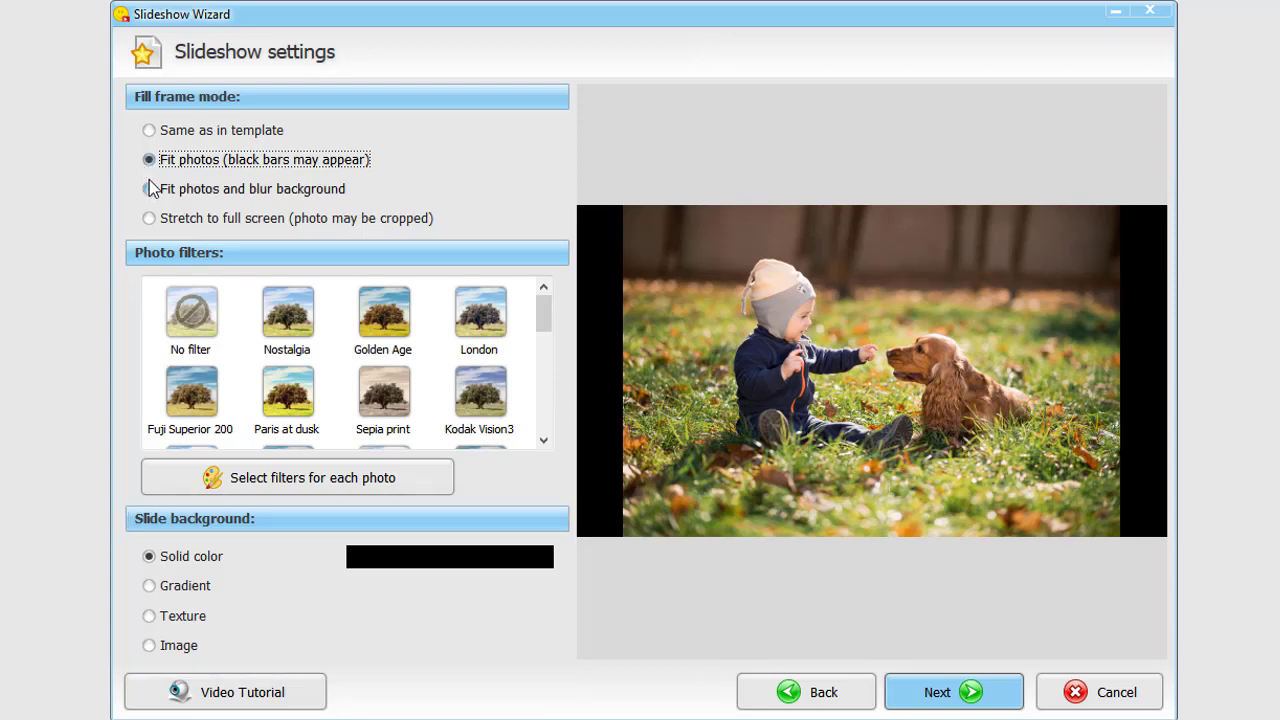
pyautogui.click(149, 189)
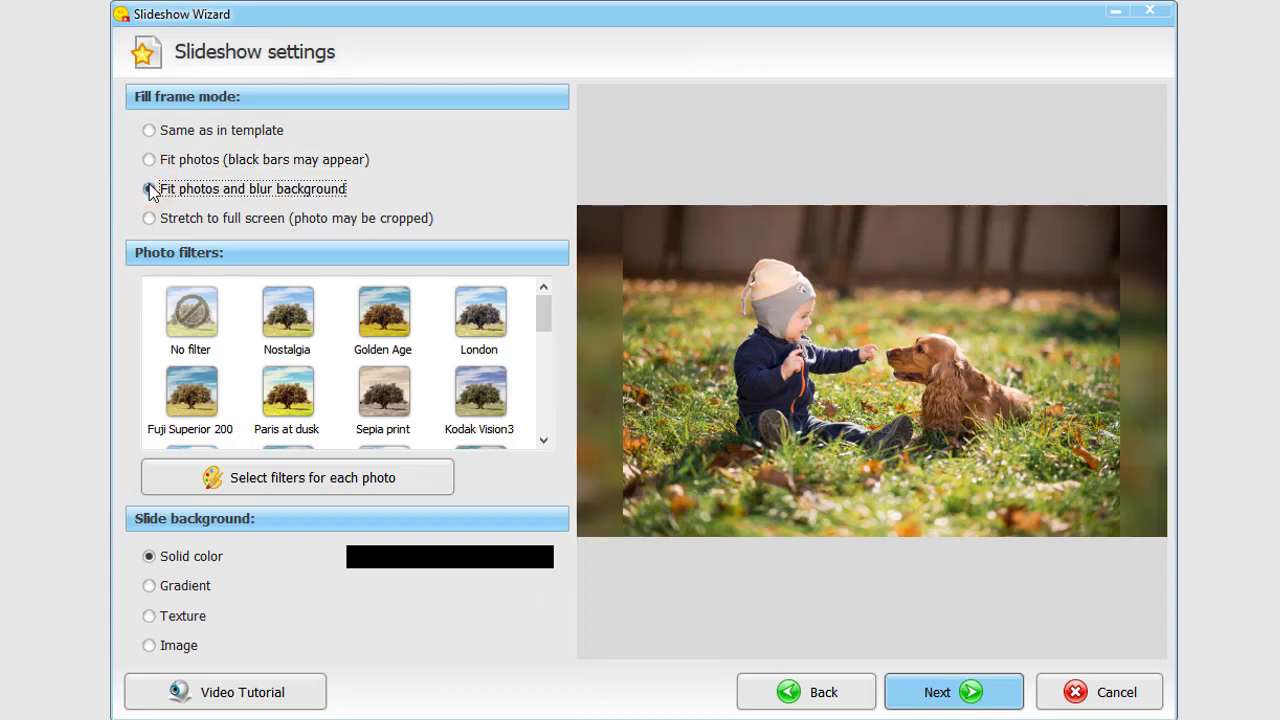
pyautogui.click(149, 218)
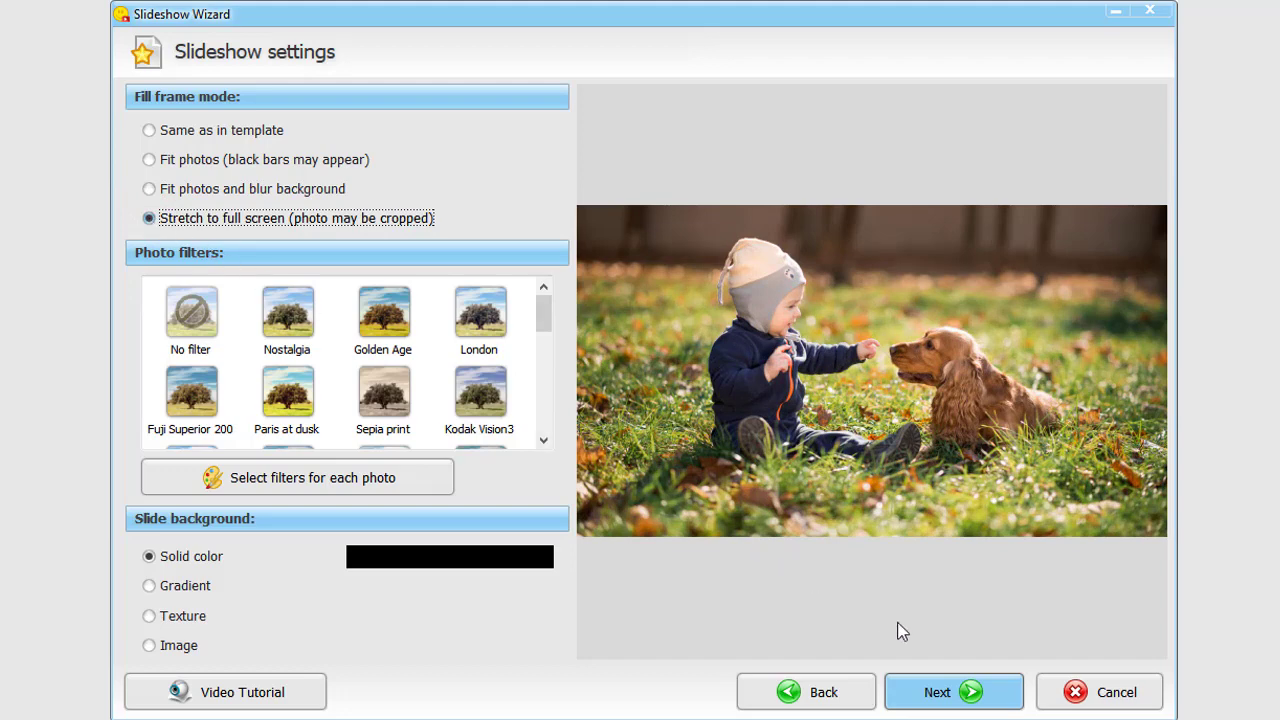
# Preview the slideshow, then title it 'Furry Friends' with caption 'Photo & Video Slideshow'
pyautogui.click(970, 693)
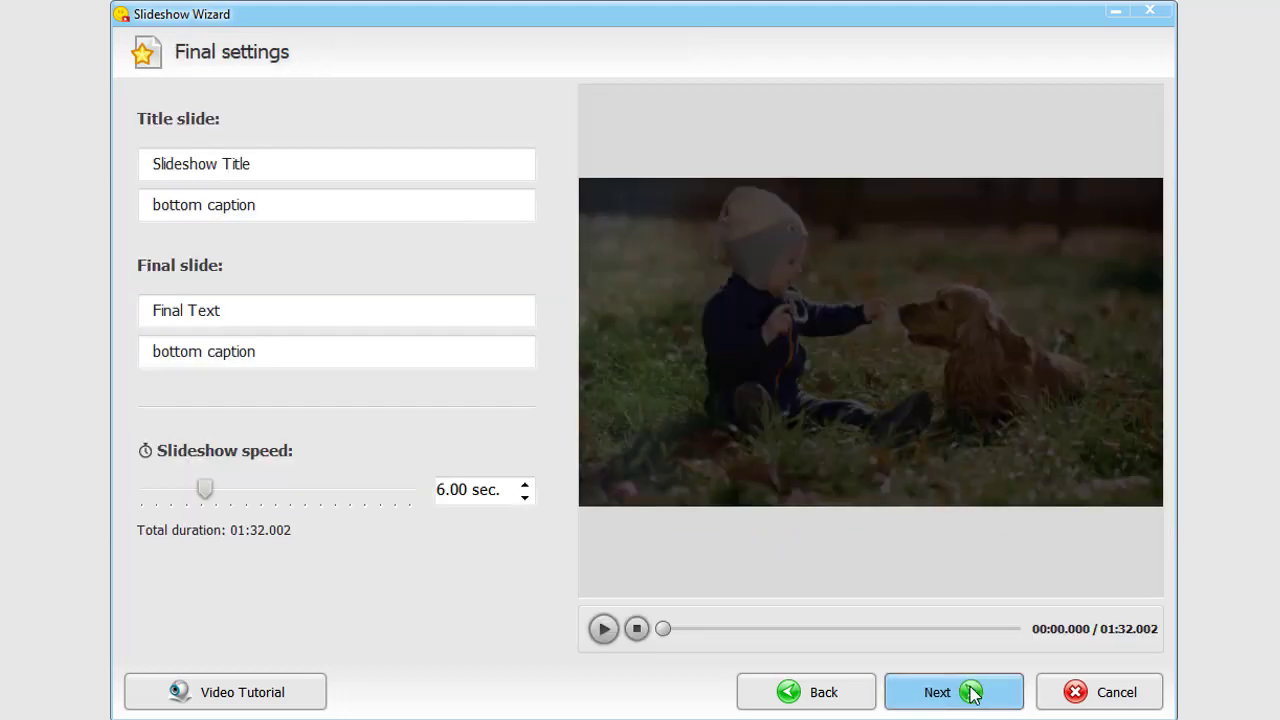
pyautogui.click(603, 628)
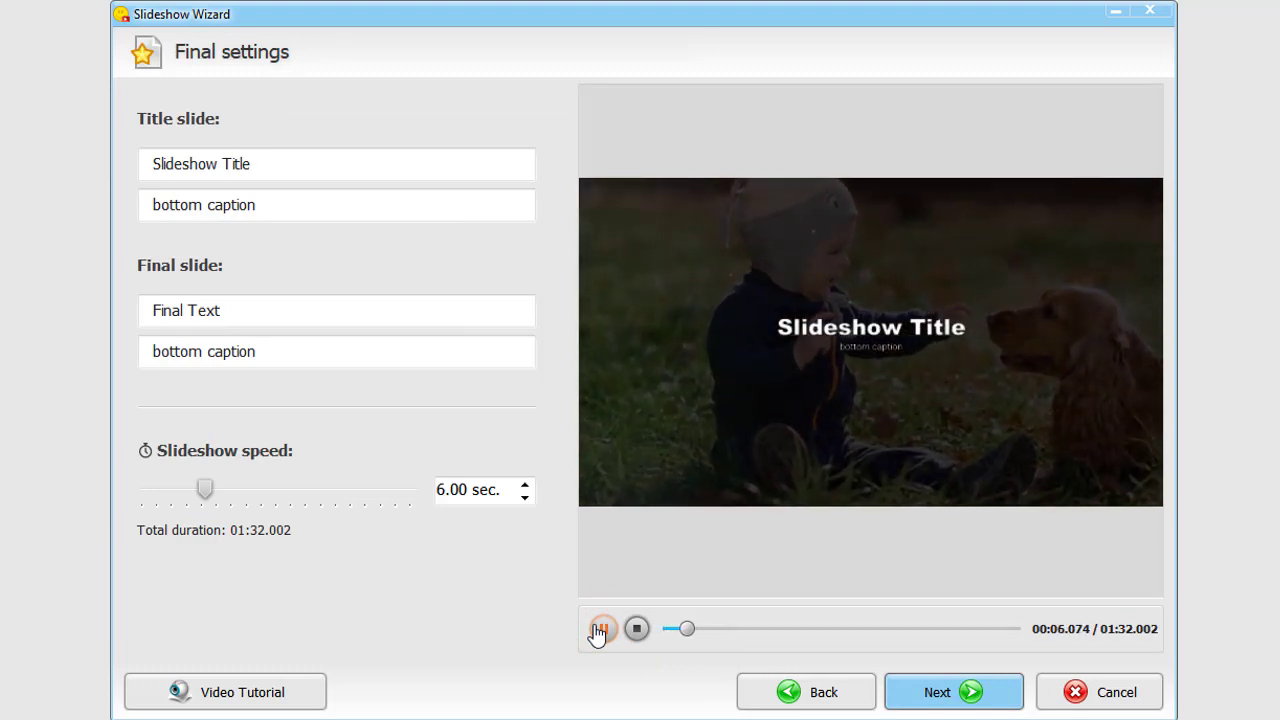
pyautogui.click(636, 628)
pyautogui.click(290, 164)
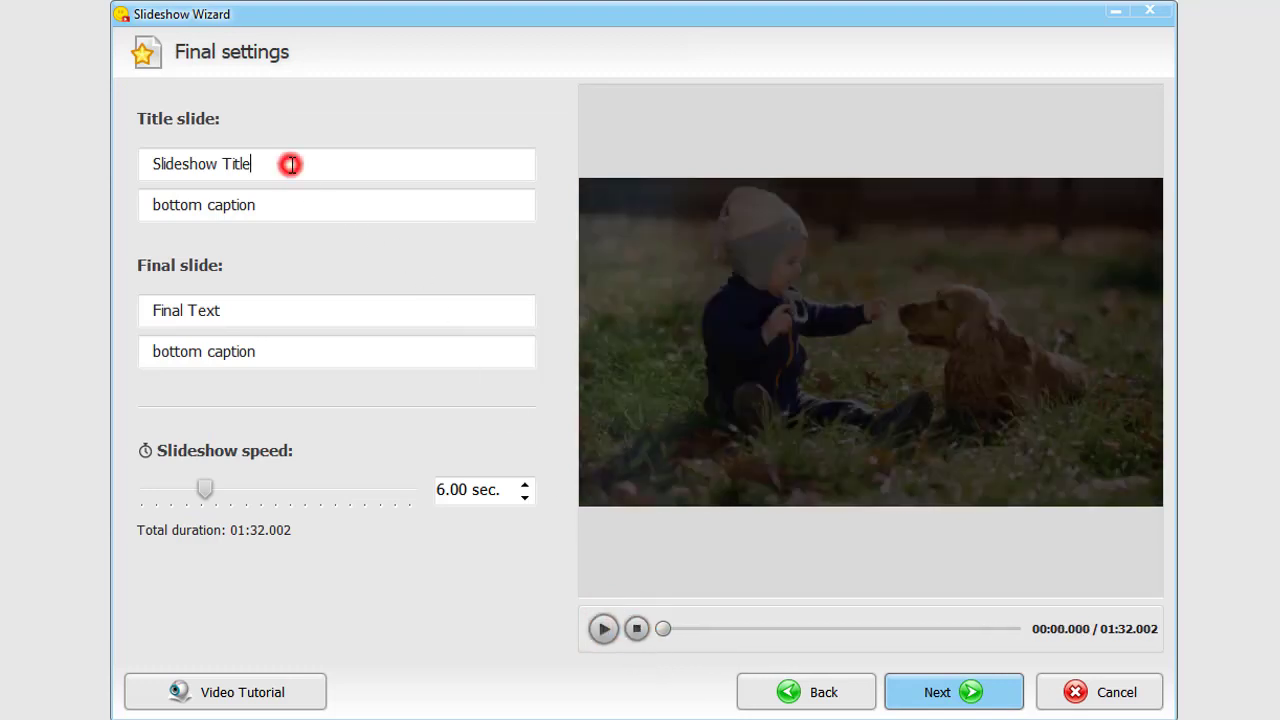
pyautogui.moveTo(290, 164); pyautogui.dragTo(155, 161)
pyautogui.write('Furry Friends')
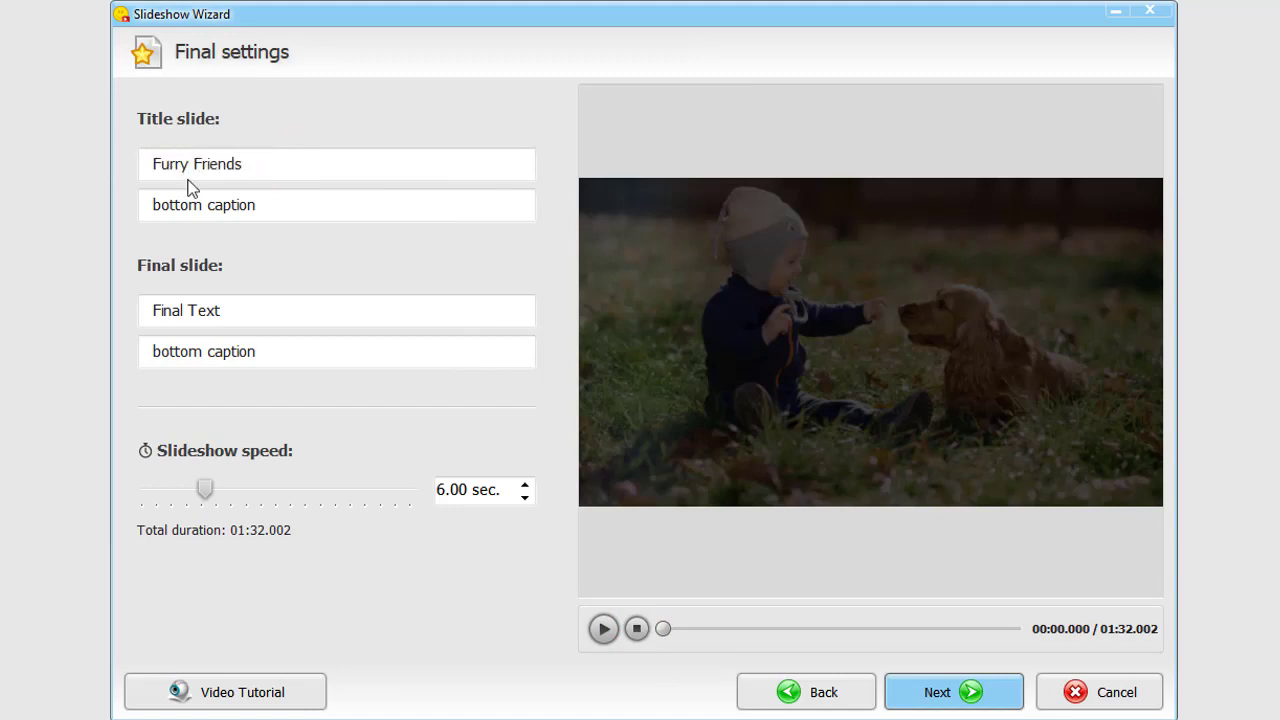
pyautogui.moveTo(152, 205); pyautogui.dragTo(252, 205)
pyautogui.write('Photo & Video Slideshow')
# Set the final slide to 'The End' with caption 'Thank You' and preview it
pyautogui.moveTo(229, 310); pyautogui.dragTo(138, 310)
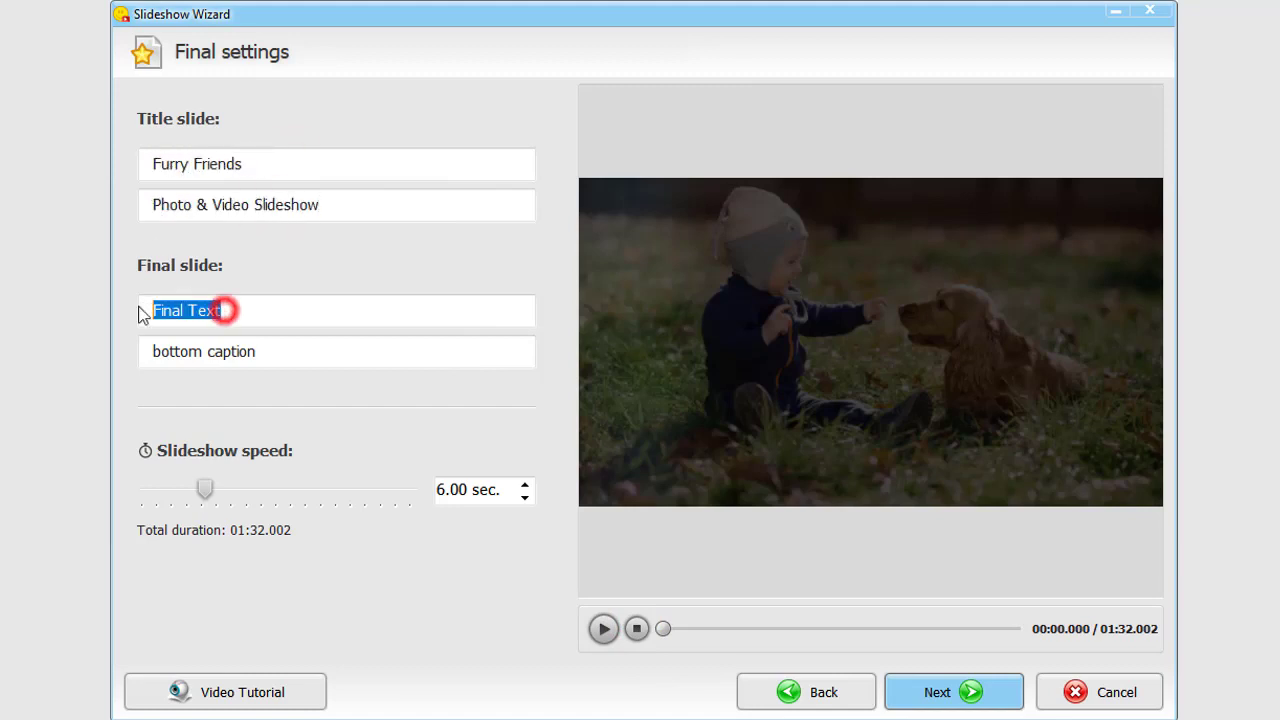
pyautogui.write('The End')
pyautogui.moveTo(266, 351); pyautogui.dragTo(116, 353)
pyautogui.write('Thank You')
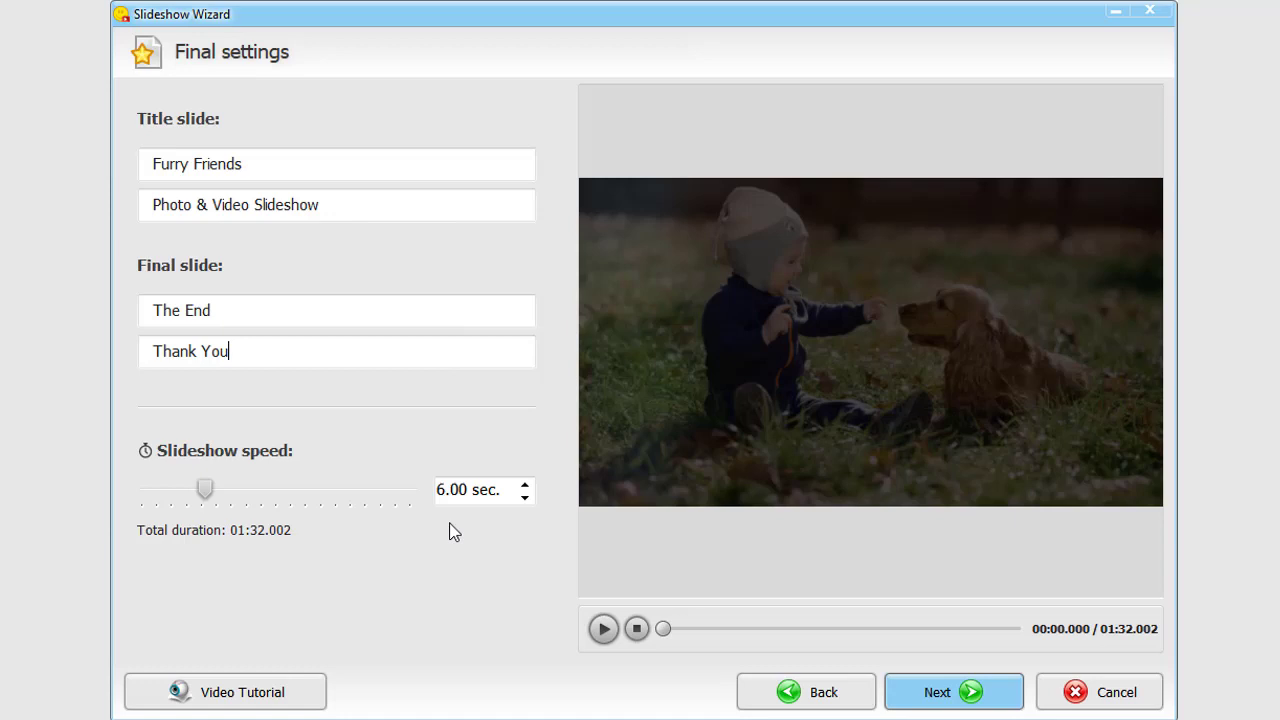
pyautogui.click(603, 629)
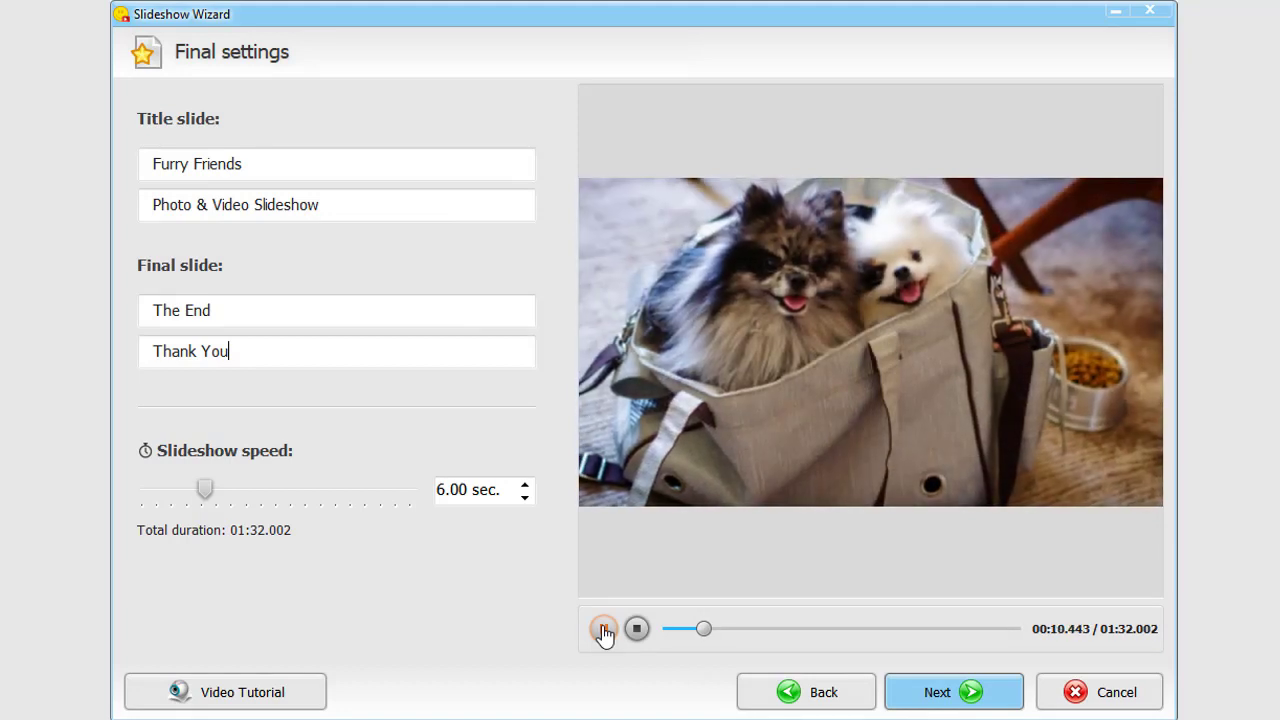
# Try shorter and longer slide durations, previewing the slideshow at each pace
pyautogui.click(640, 629)
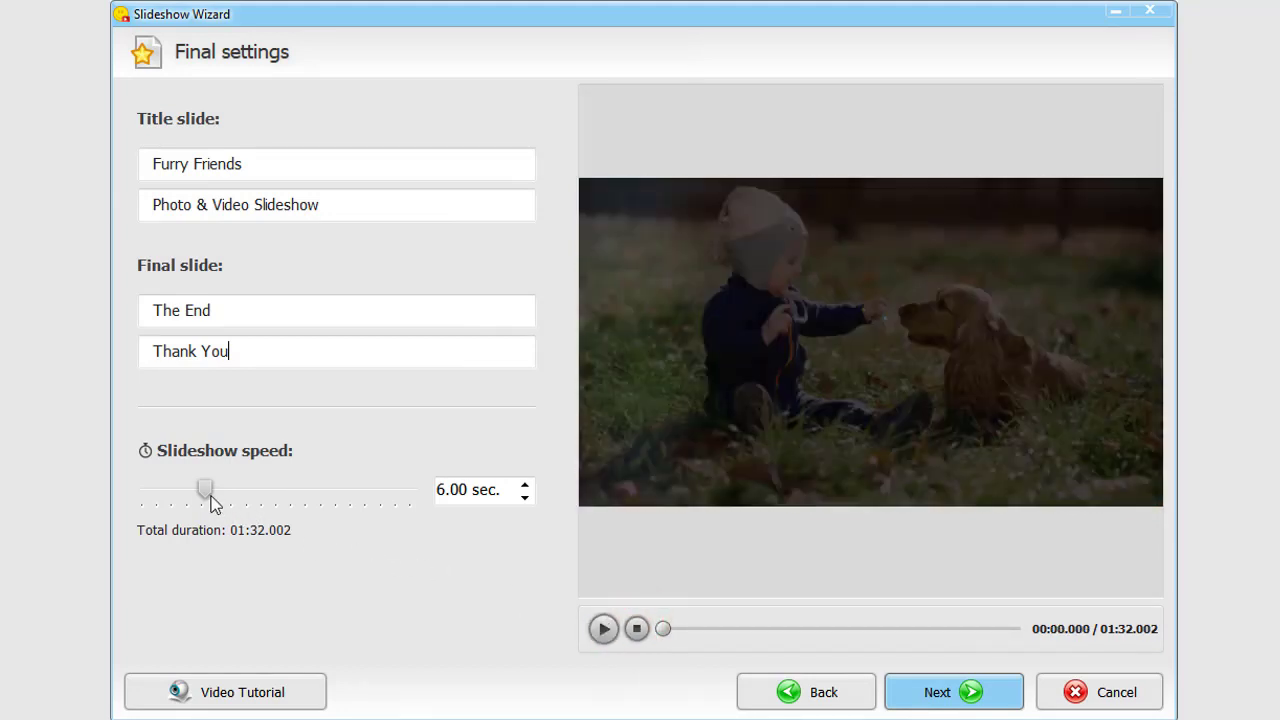
pyautogui.moveTo(205, 490); pyautogui.dragTo(170, 490)
pyautogui.click(603, 628)
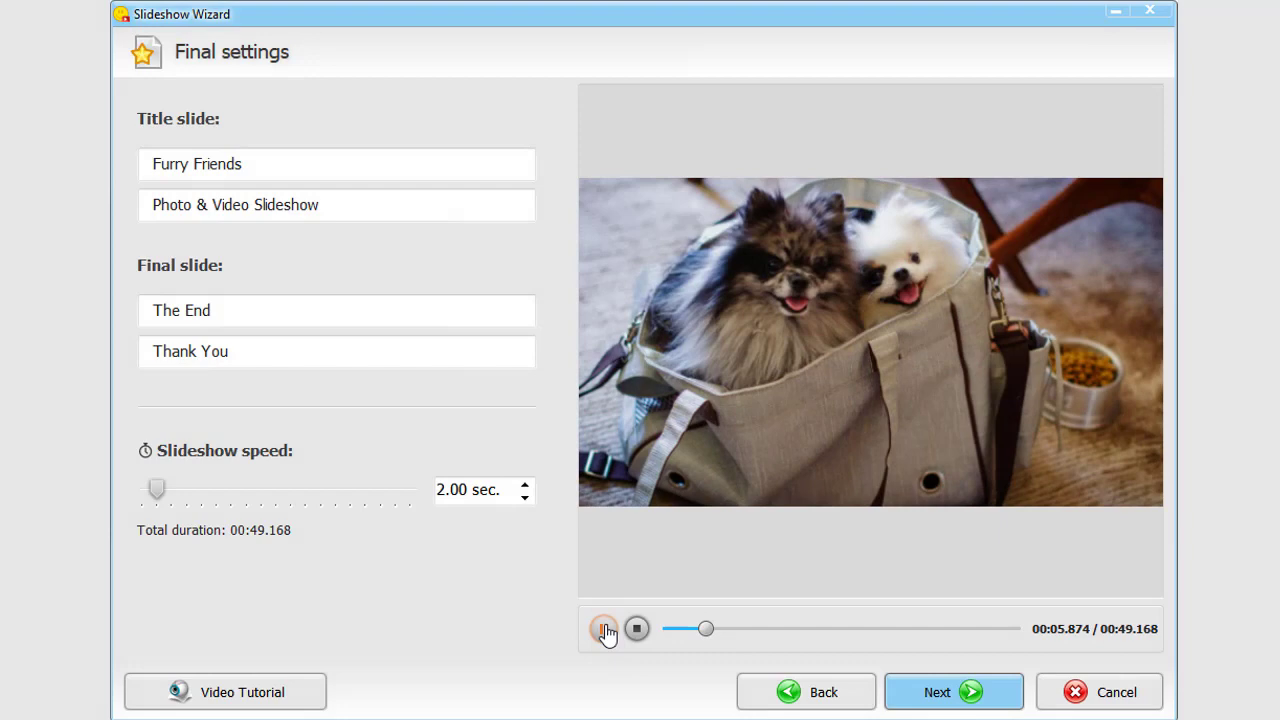
pyautogui.click(637, 628)
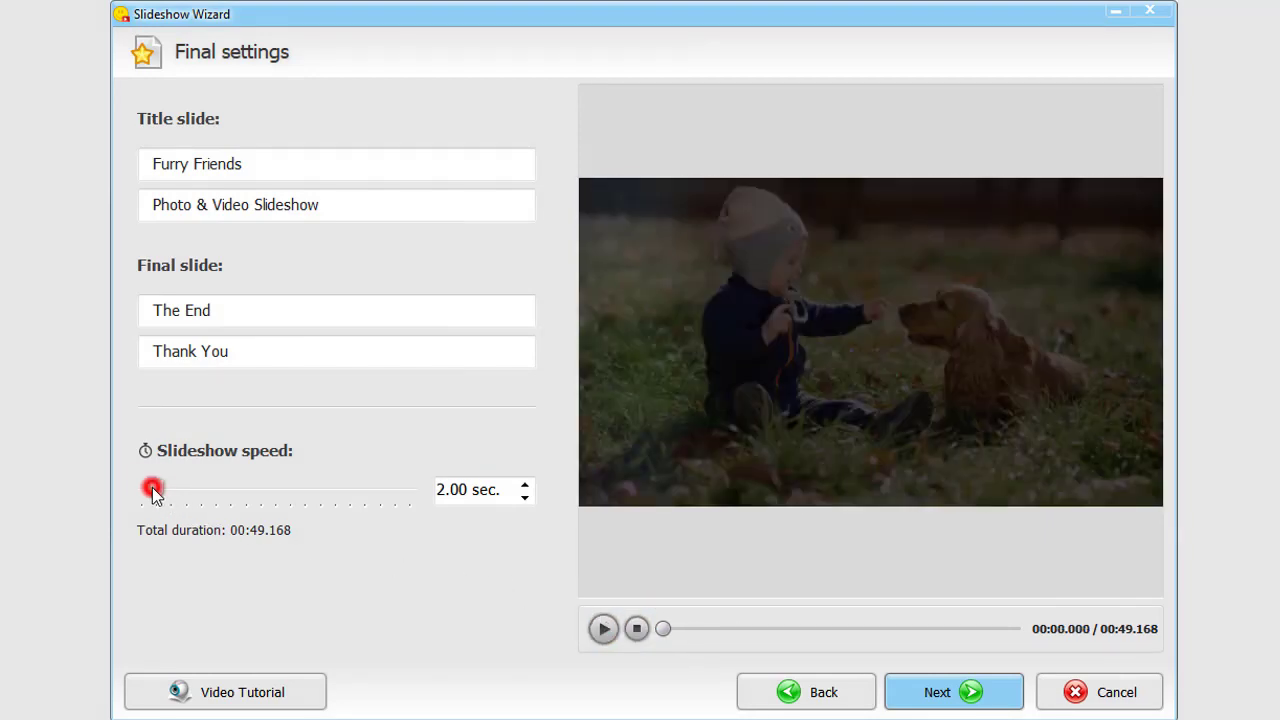
pyautogui.moveTo(156, 490); pyautogui.dragTo(265, 490)
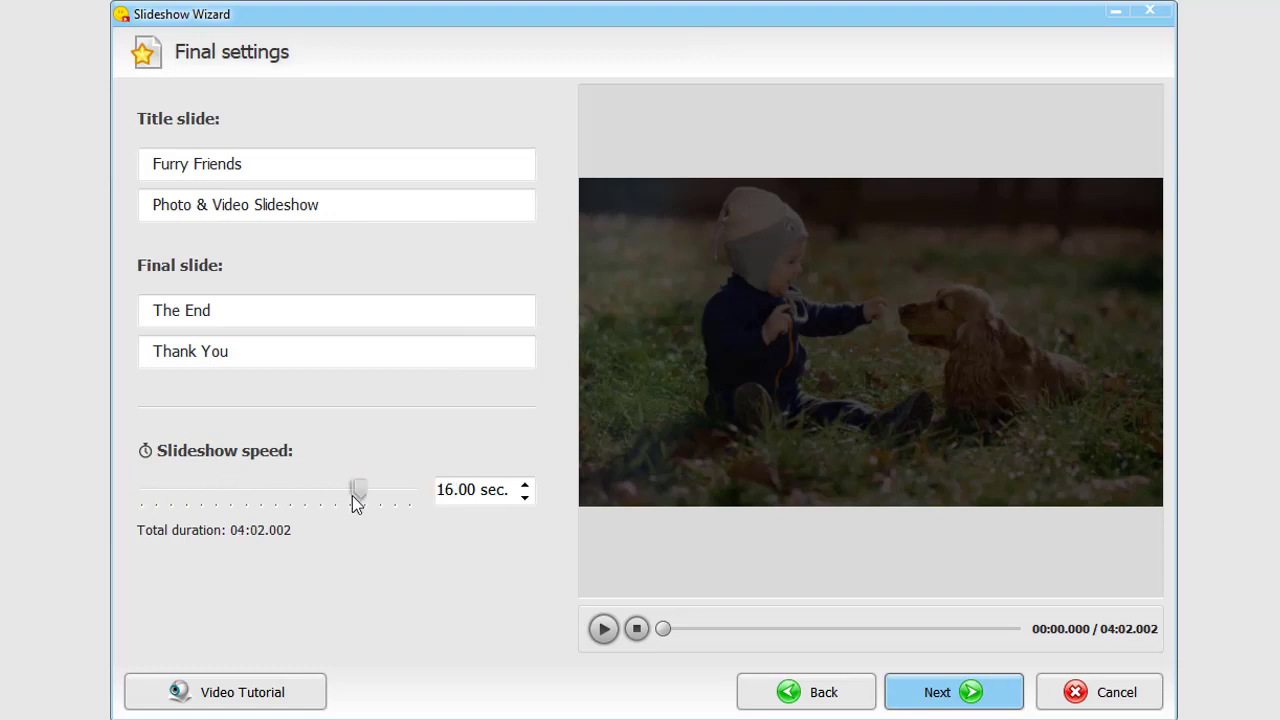
pyautogui.click(603, 628)
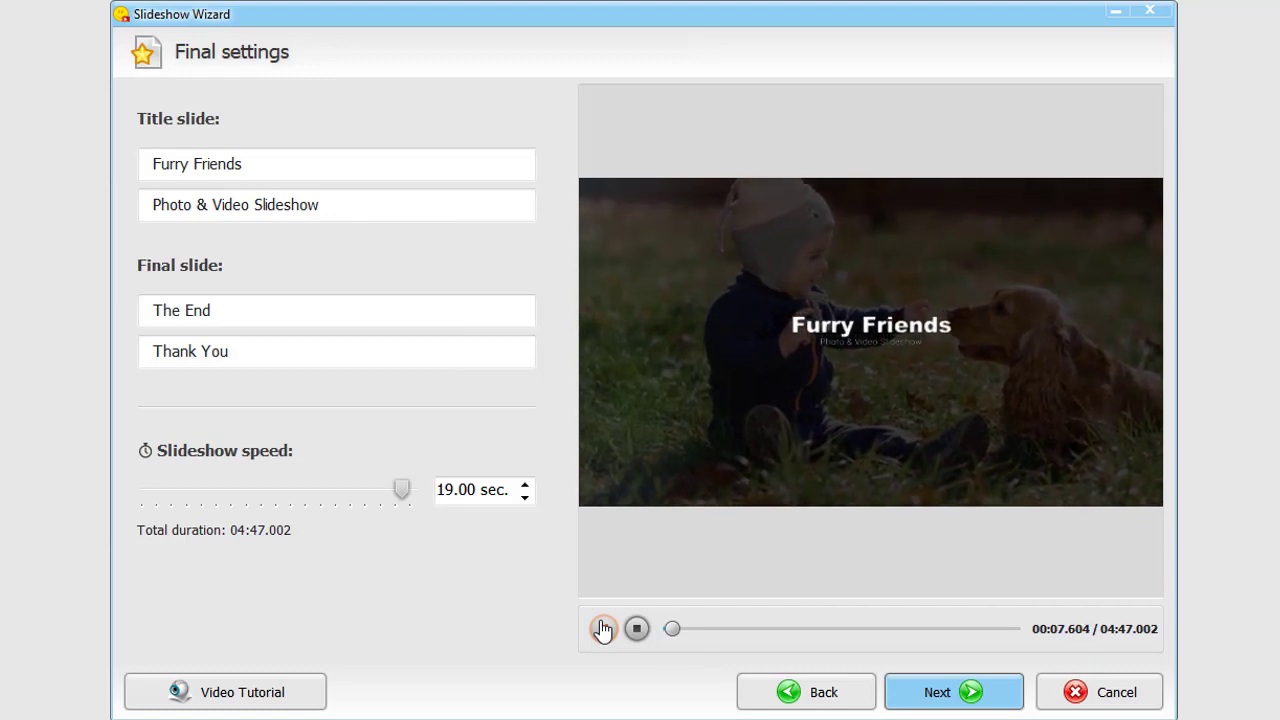
pyautogui.click(603, 628)
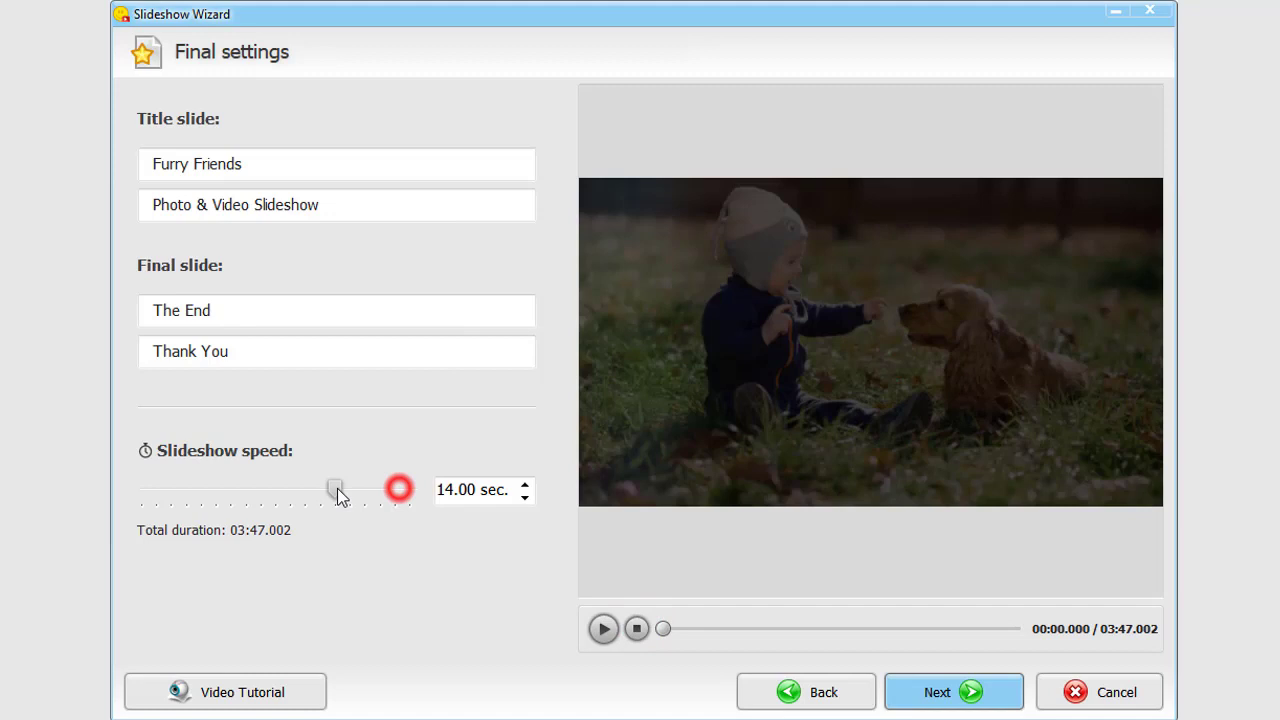
# Set each slide back to 6 seconds, preview, and finish the wizard
pyautogui.moveTo(337, 488); pyautogui.dragTo(217, 487)
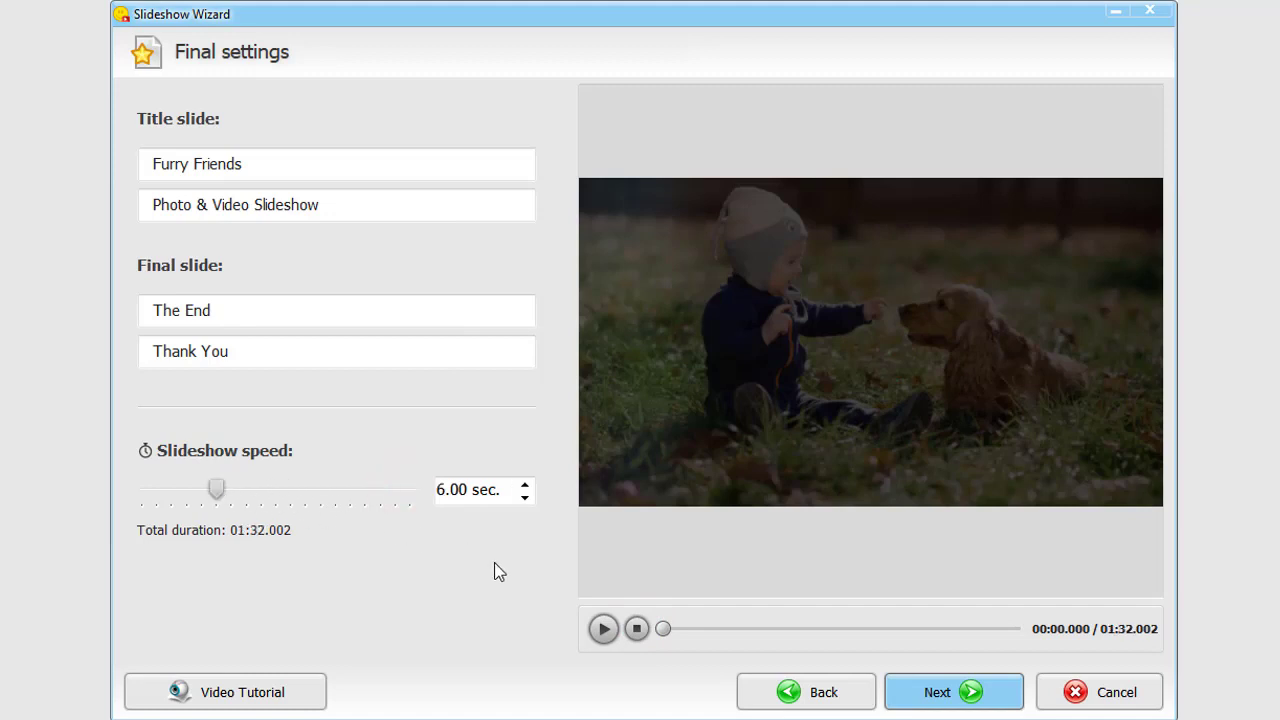
pyautogui.click(603, 628)
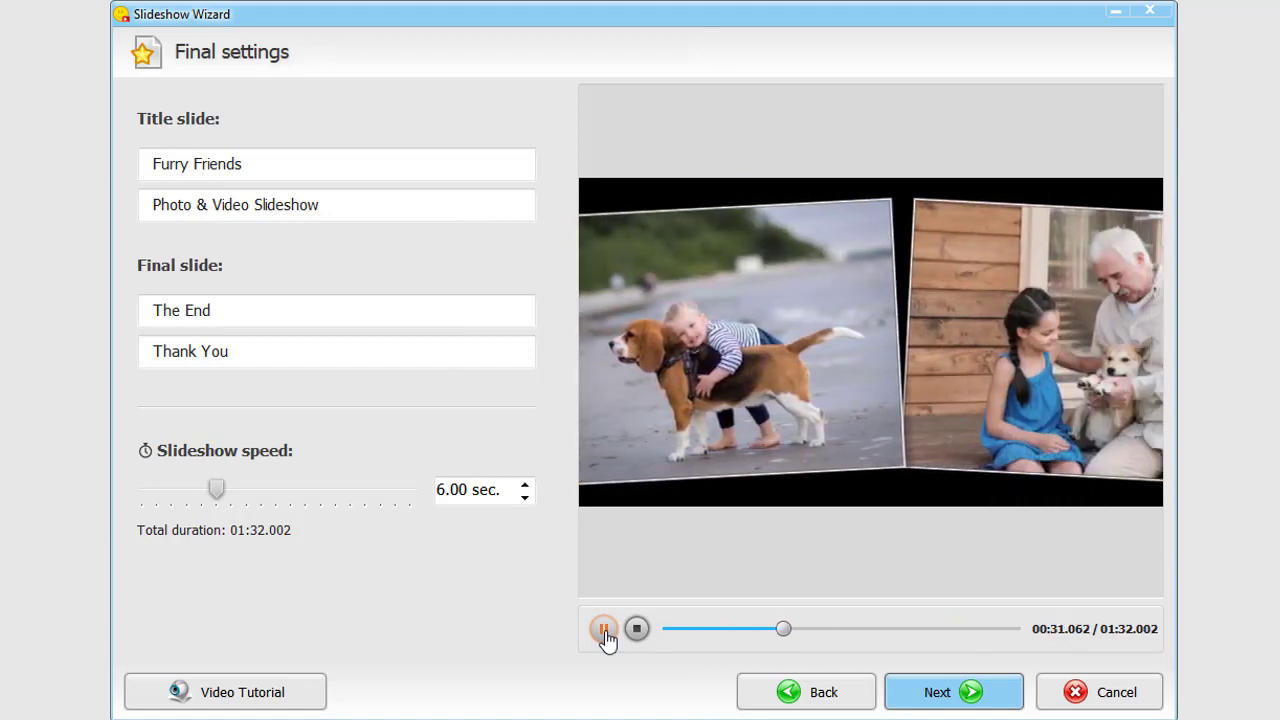
pyautogui.click(605, 630)
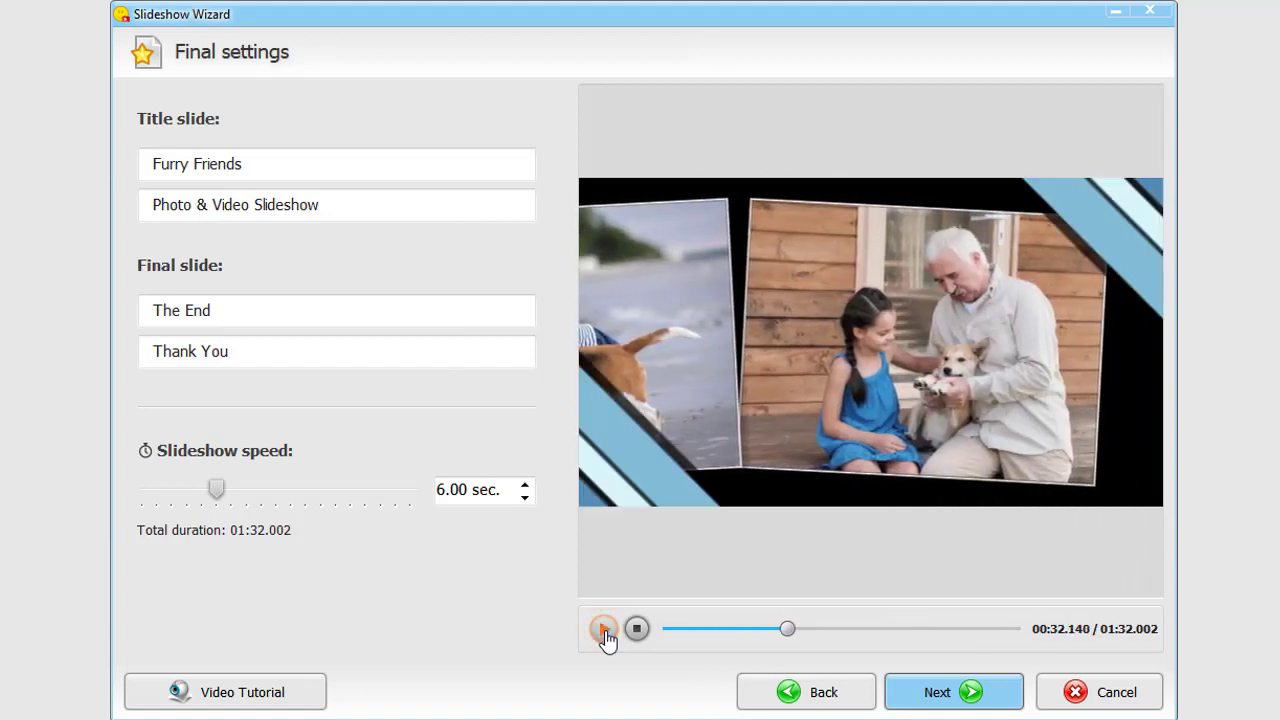
pyautogui.click(968, 692)
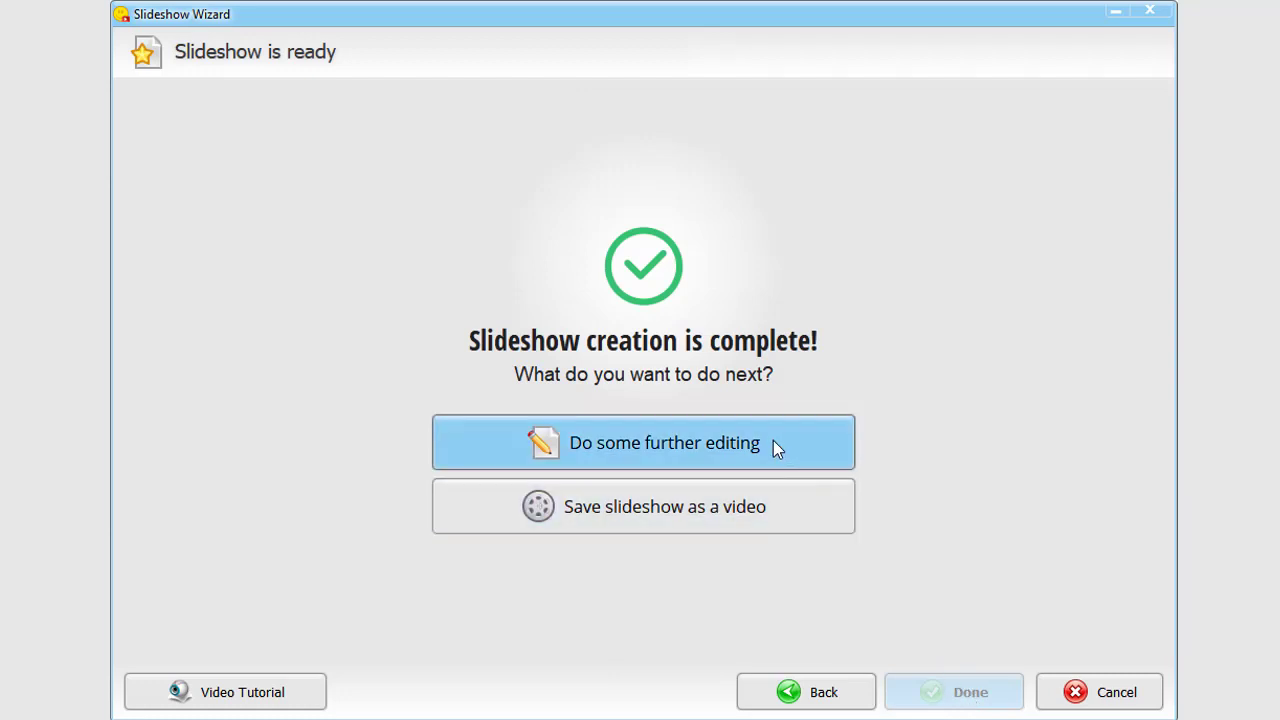
# Choose a DivX AVI video for computers at 856x480 with slightly lower quality
pyautogui.click(769, 509)
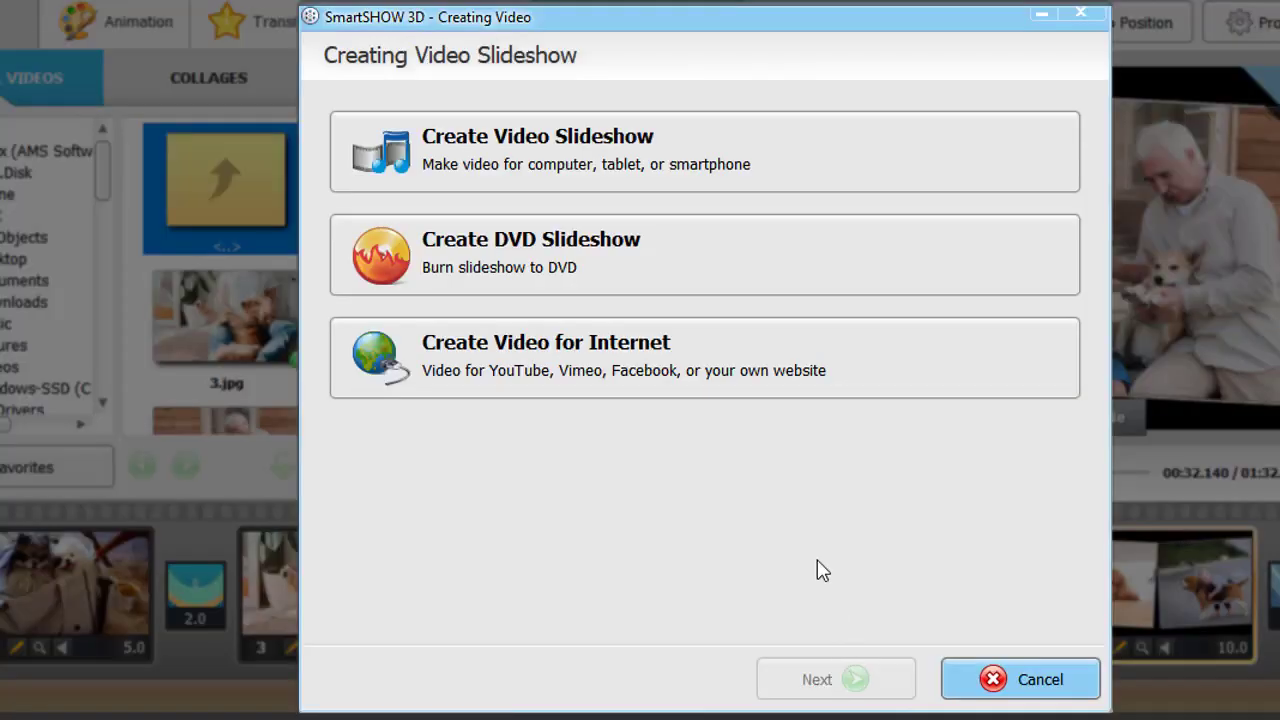
pyautogui.click(720, 150)
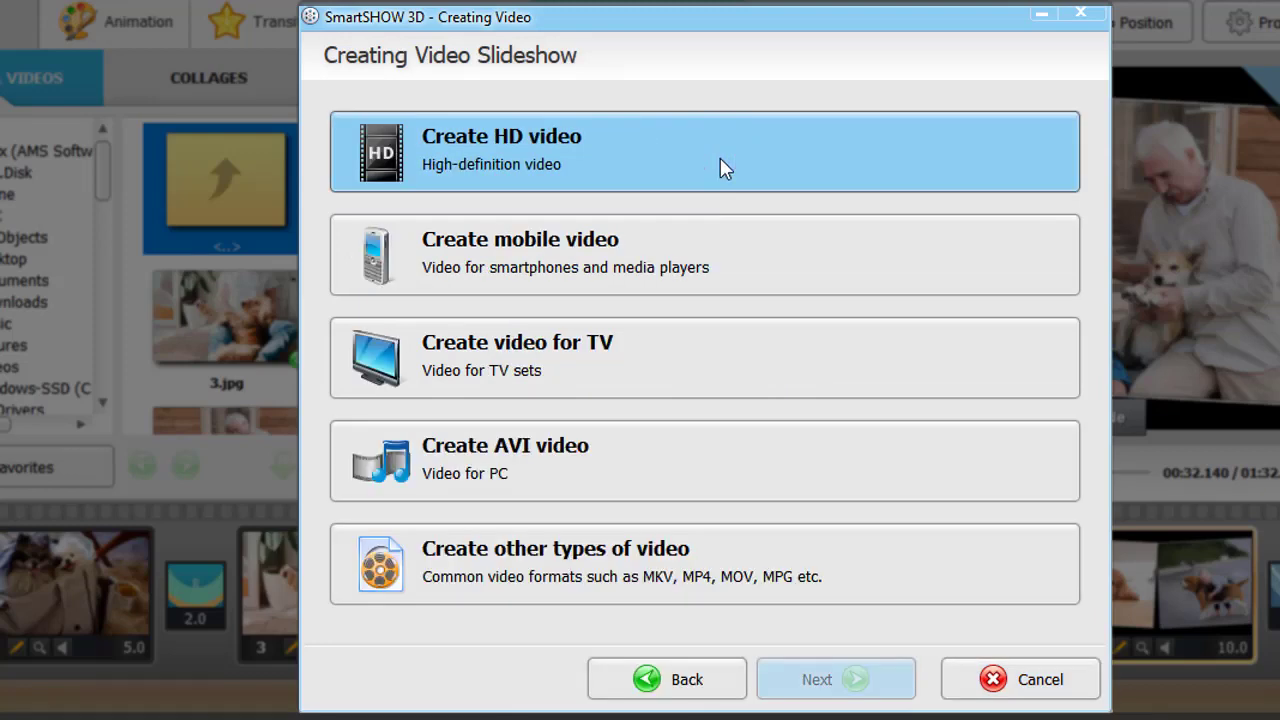
pyautogui.click(687, 456)
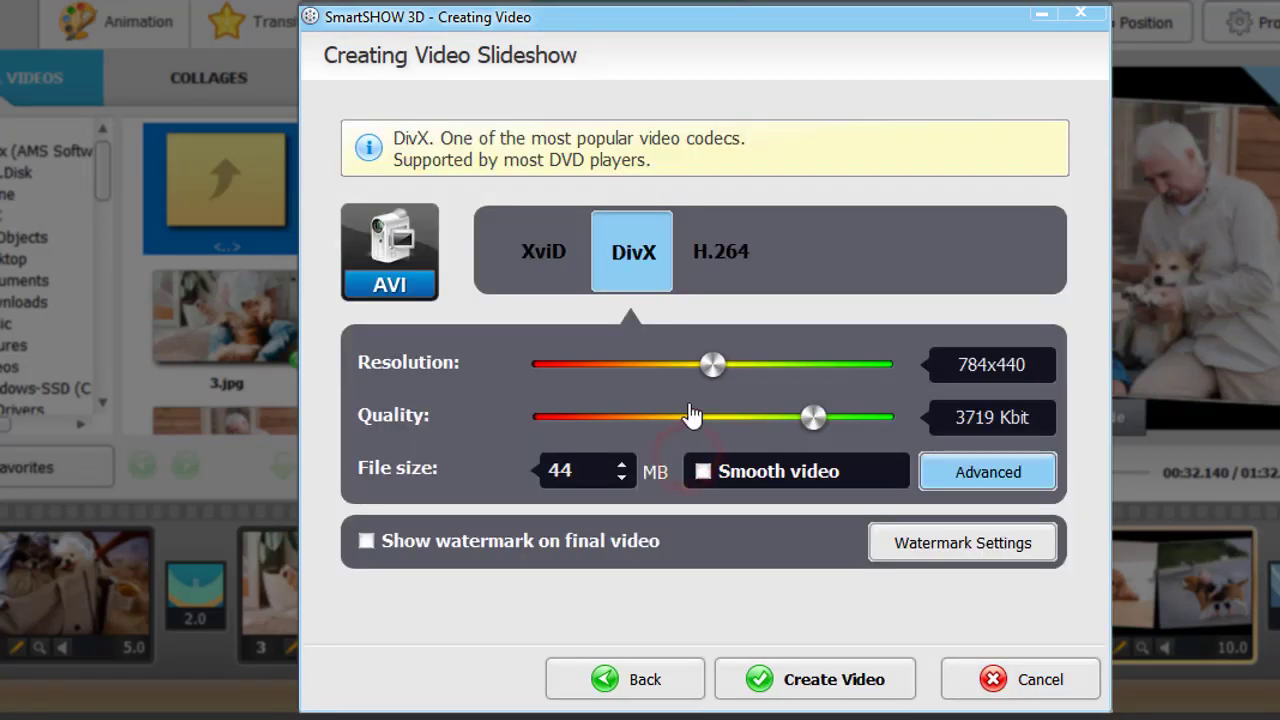
pyautogui.moveTo(712, 366); pyautogui.dragTo(848, 374)
pyautogui.moveTo(820, 425); pyautogui.dragTo(781, 424)
# Save the AVI in the Videos folder under a name starting 'Fu' and start rendering
pyautogui.click(762, 682)
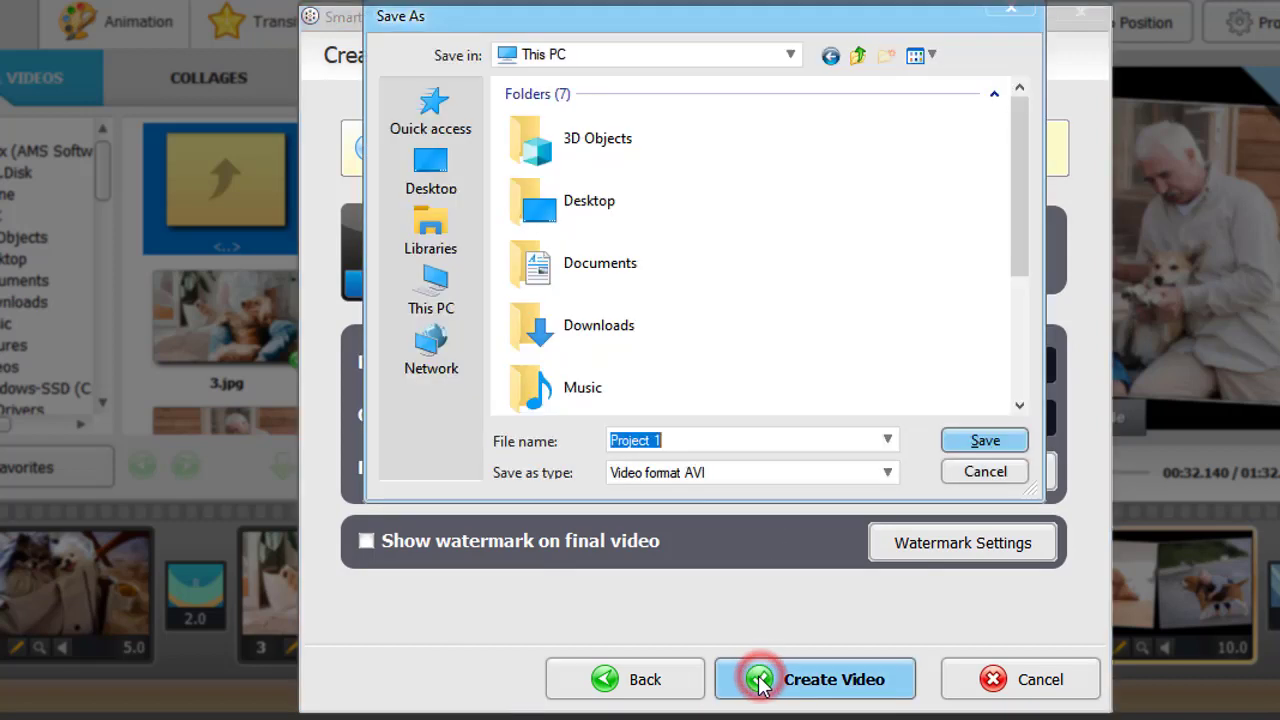
pyautogui.moveTo(1016, 248); pyautogui.dragTo(1019, 300)
pyautogui.doubleClick(586, 306)
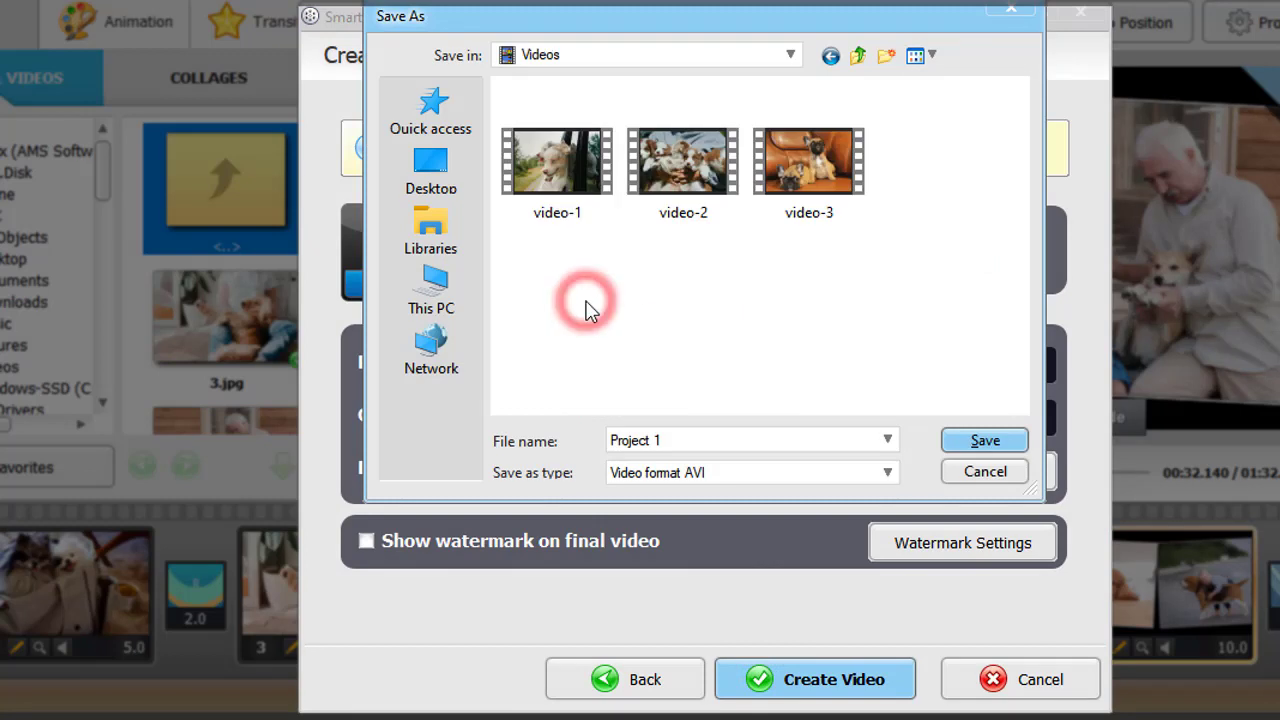
pyautogui.doubleClick(668, 440)
pyautogui.write('Furry Friends')
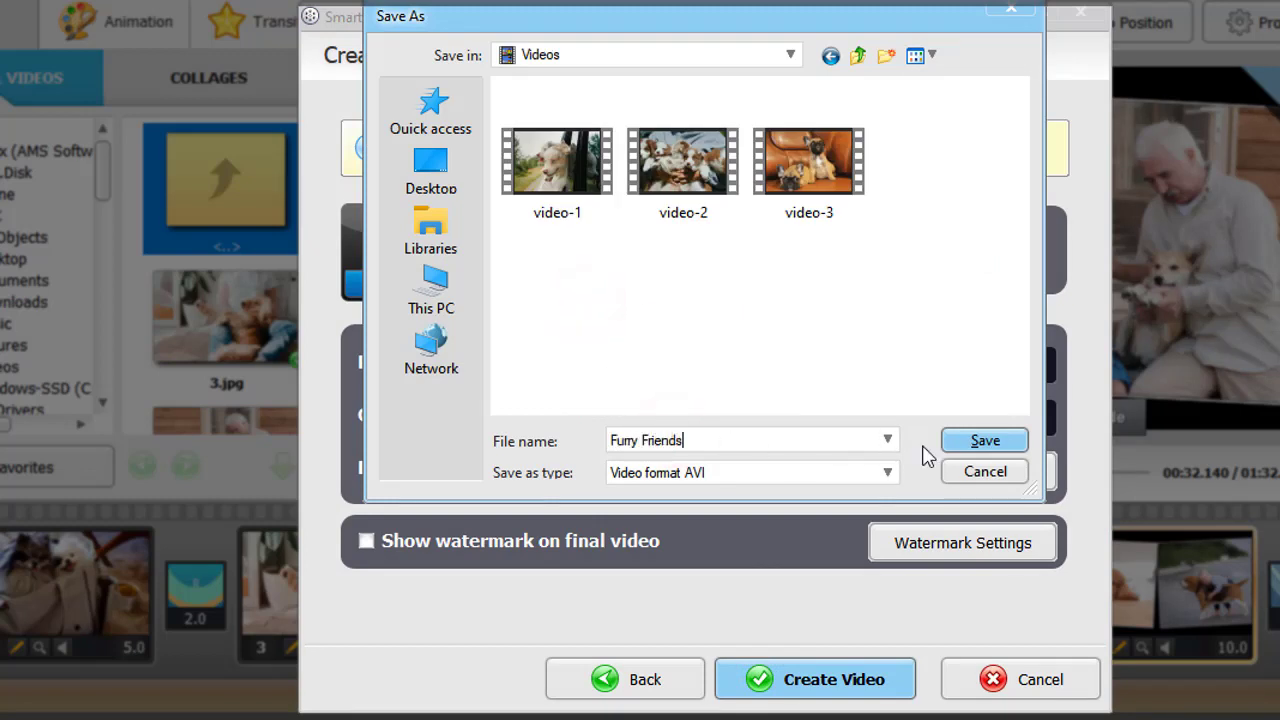
pyautogui.click(958, 440)
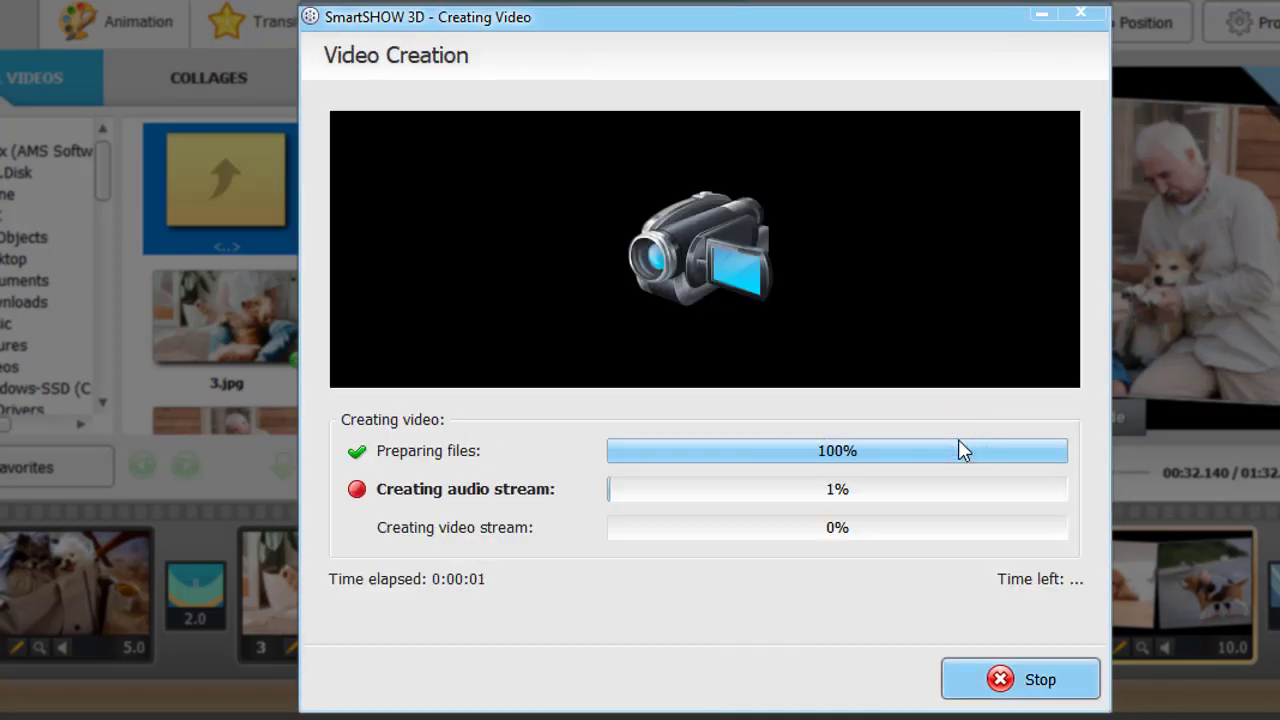